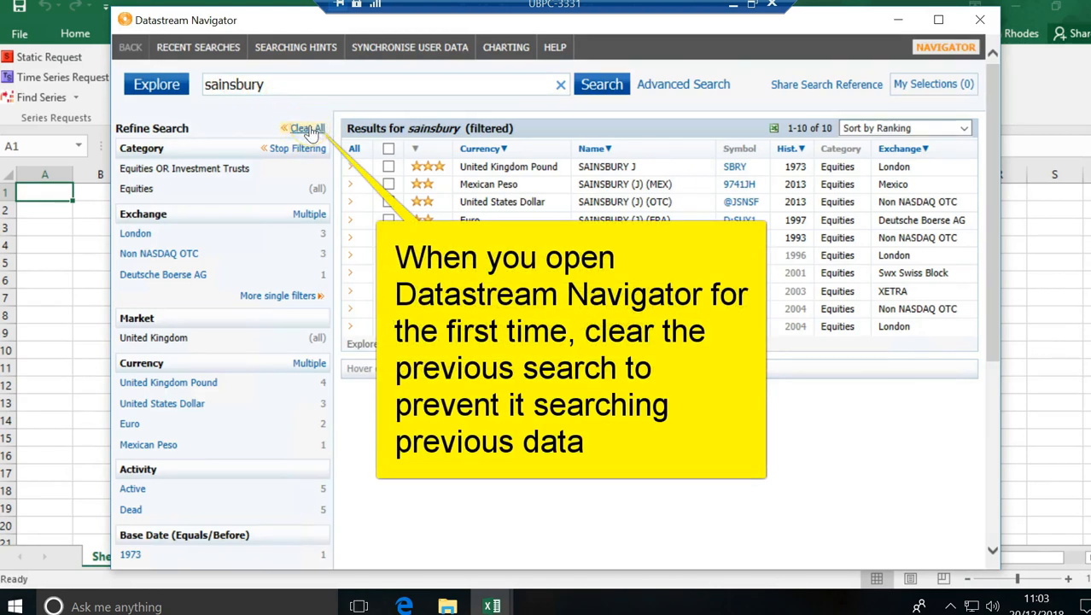
Step: Clear the leftover 'sainsbury' search and its filters in Datastream Navigator
click(307, 129)
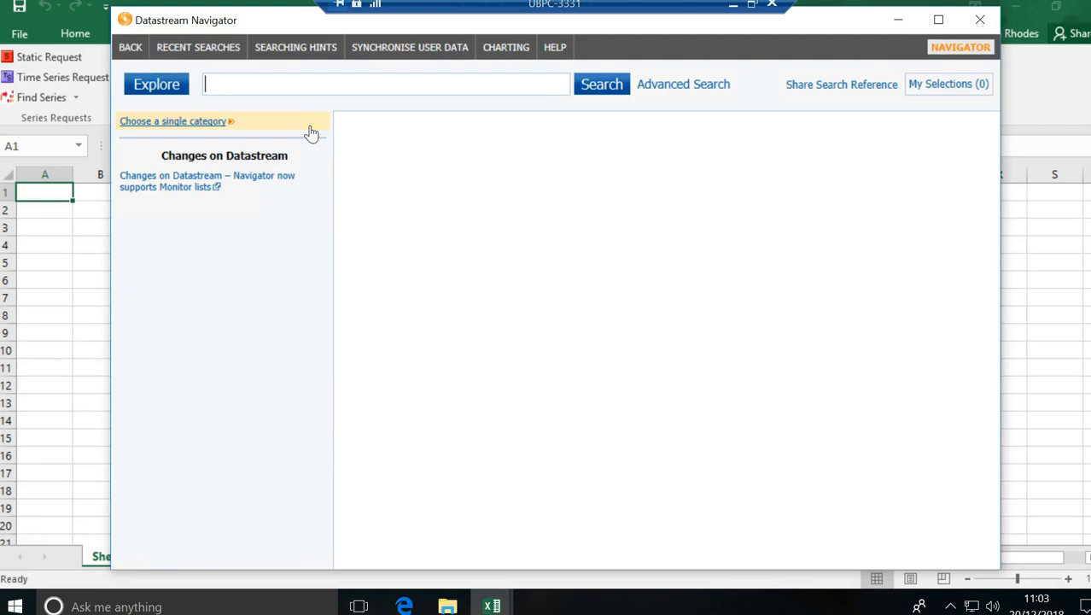
Step: Restrict results to the Equities category (276,044 items) and focus the empty search box
click(173, 122)
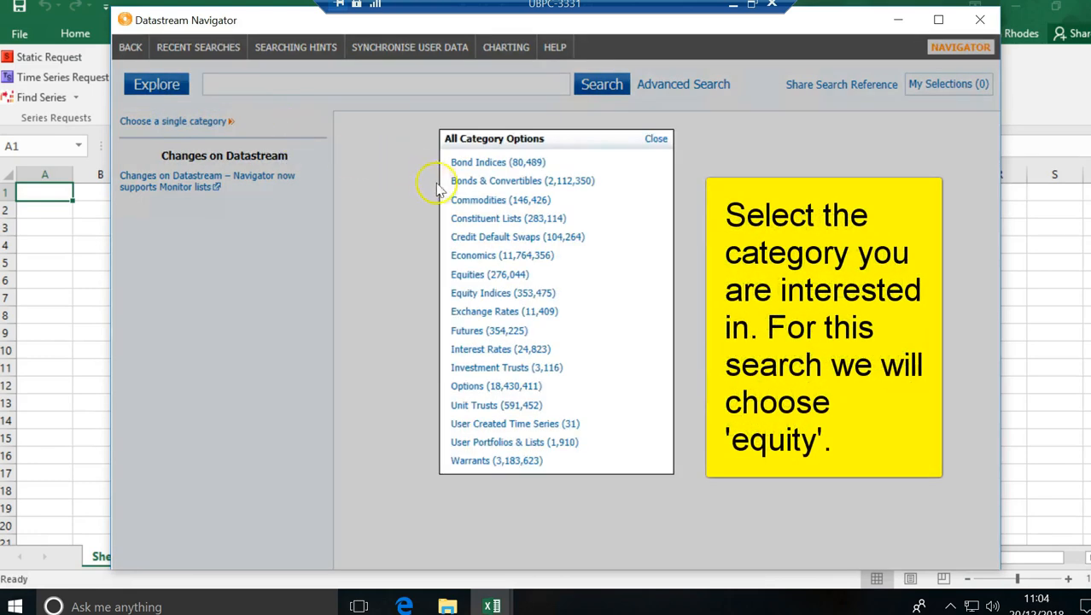
click(473, 276)
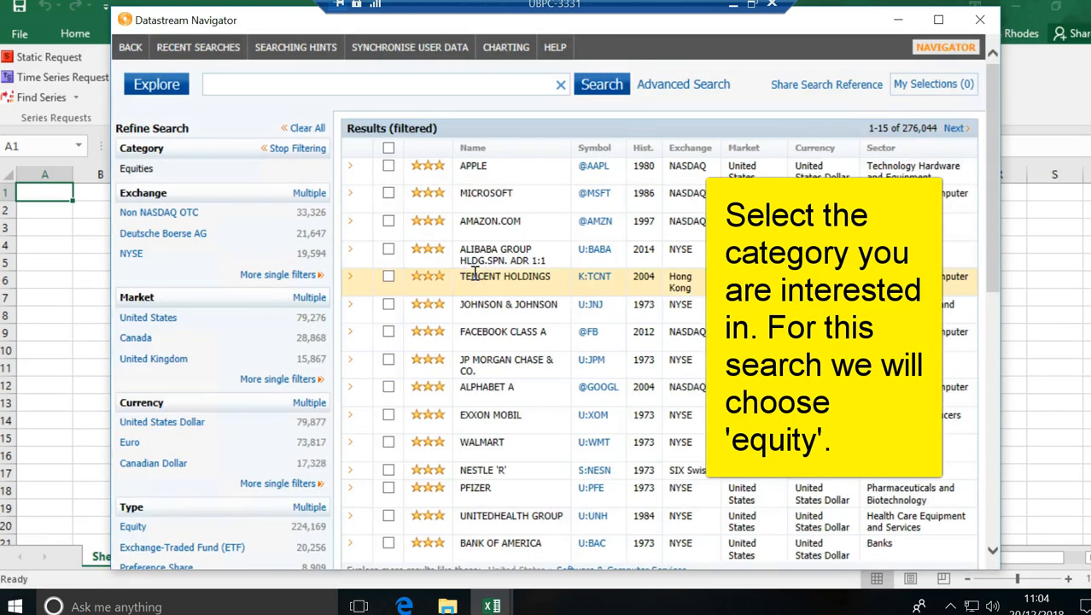
click(252, 87)
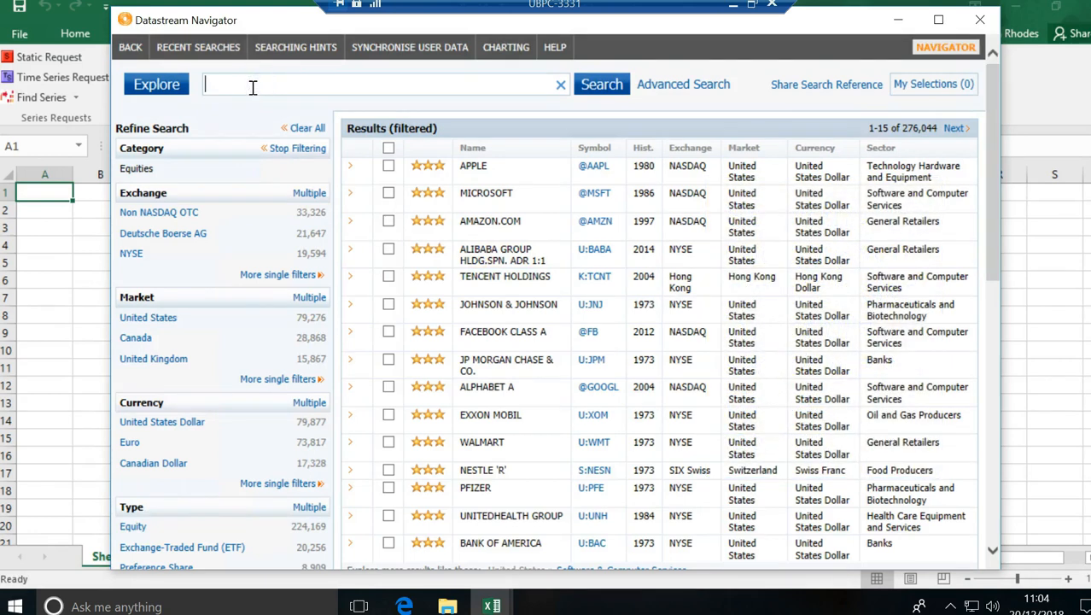
Step: Search equities for 'sainsbury', returning 10 results led by SAINSBURY J (SBRY, London)
text(sainsbury)
click(600, 90)
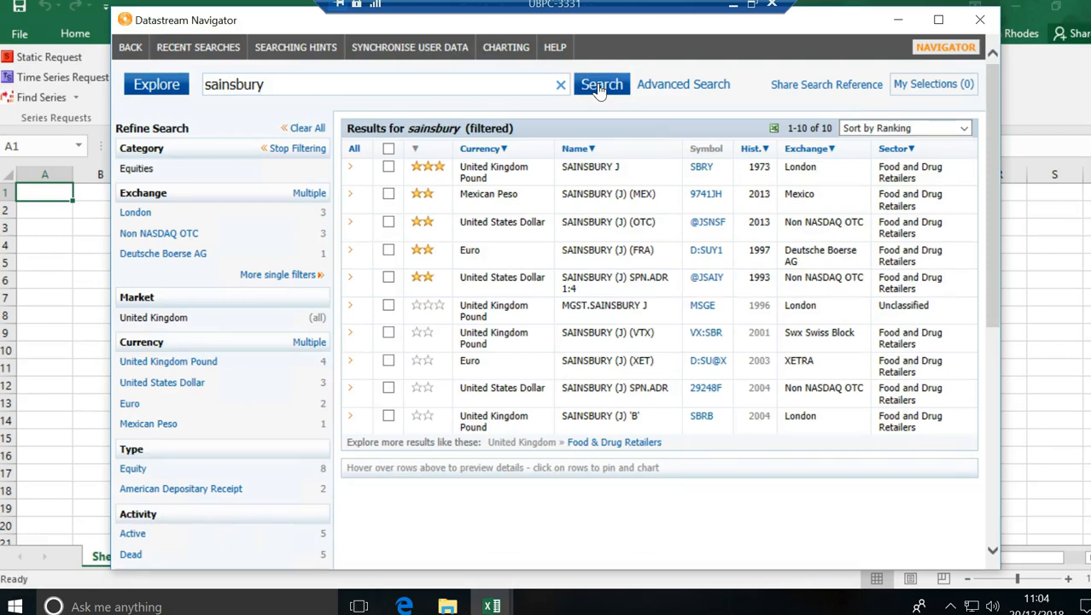
mouse_move(437, 184)
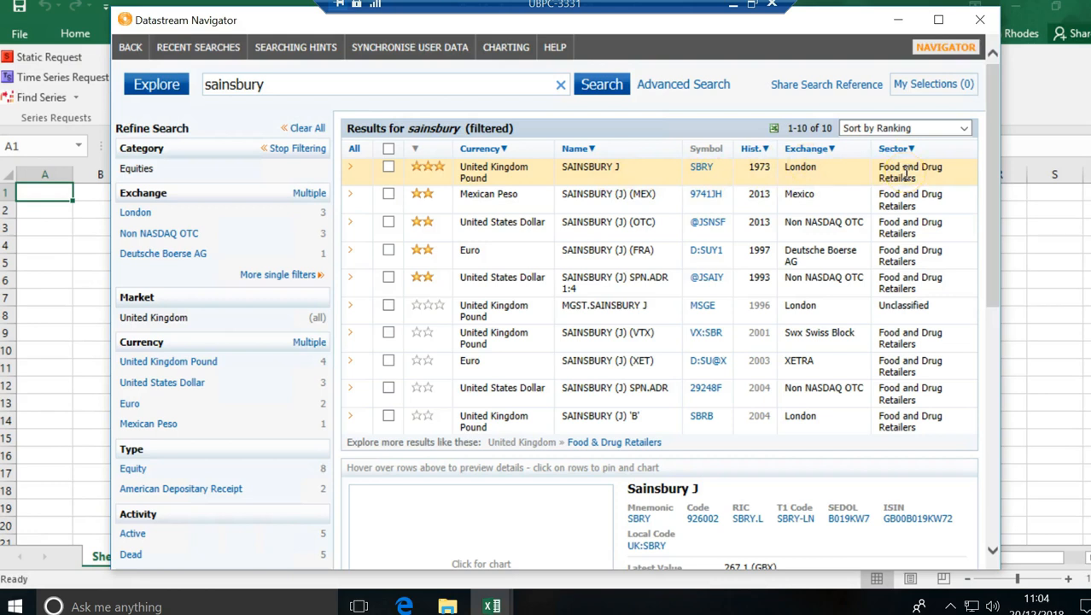
drag(994, 139, 992, 168)
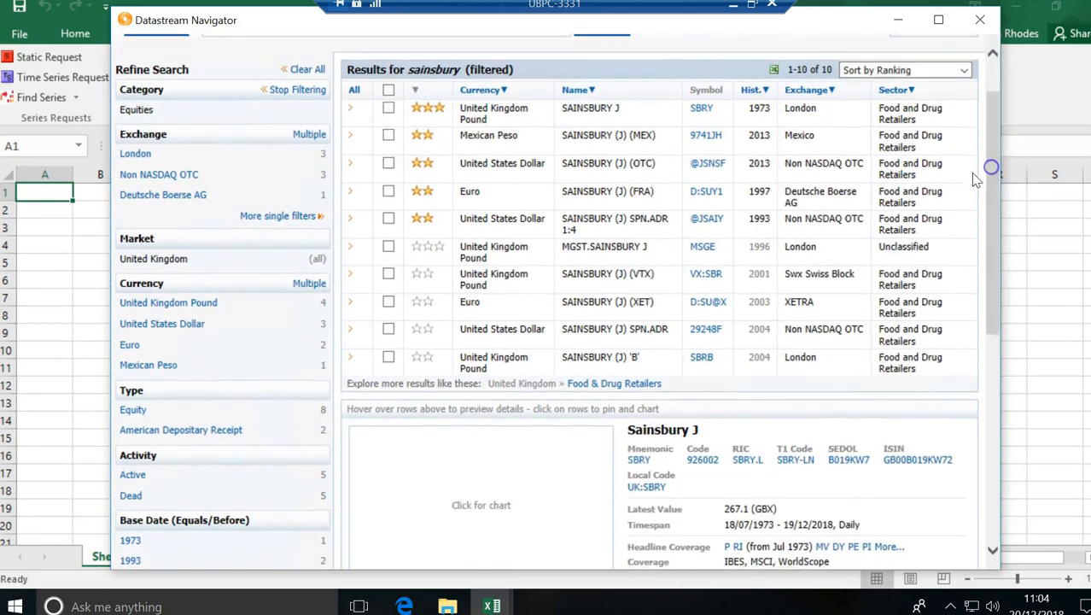
Step: Pin the SAINSBURY J preview, review its adjusted price chart, and tick it as selected
click(515, 106)
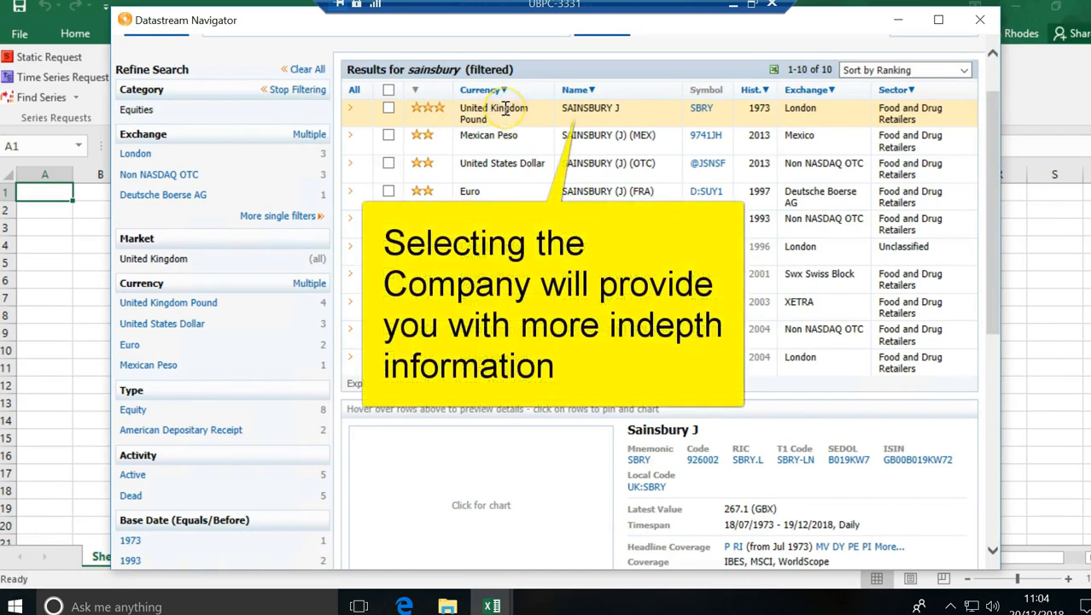
click(504, 108)
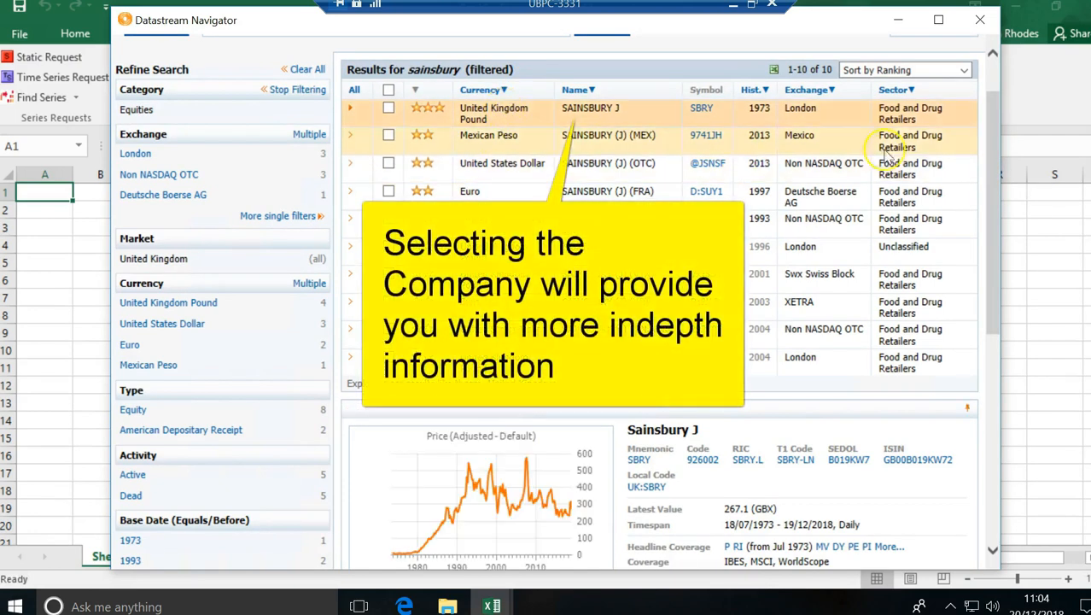
drag(990, 140, 993, 199)
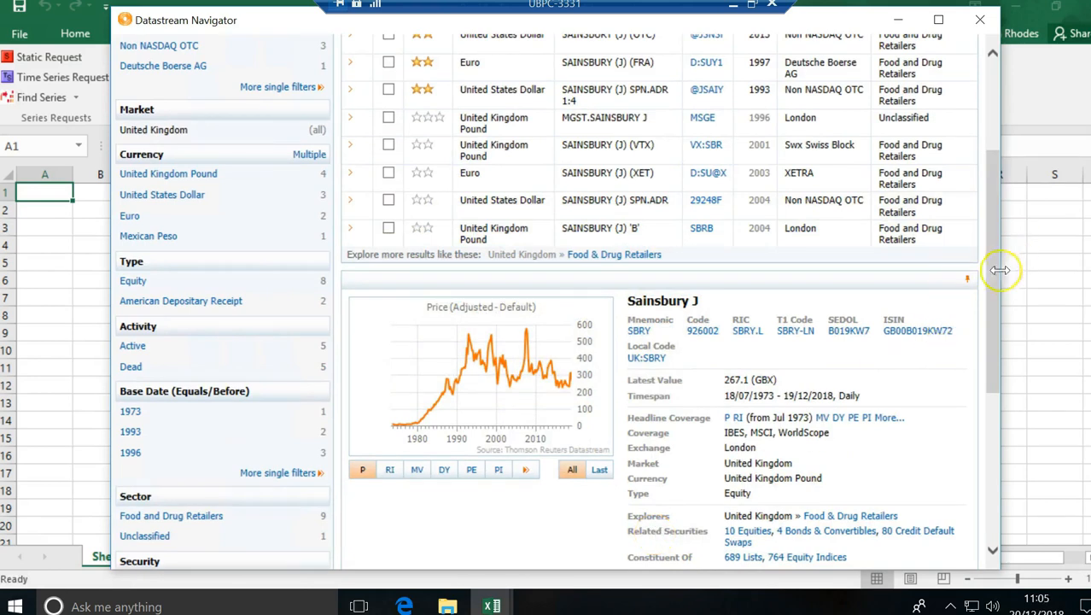
drag(996, 285, 990, 167)
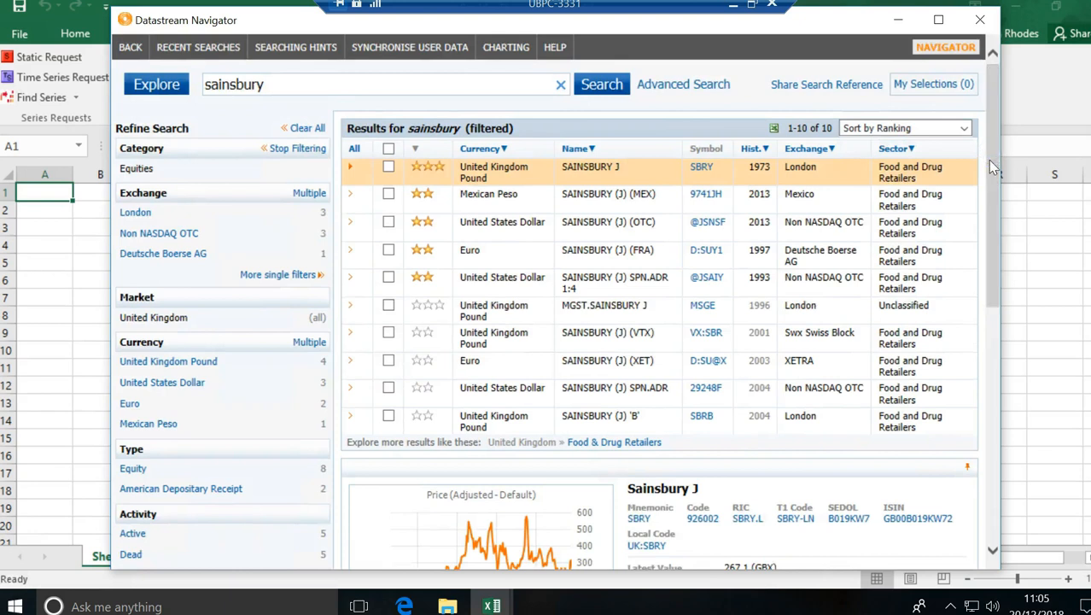
click(389, 168)
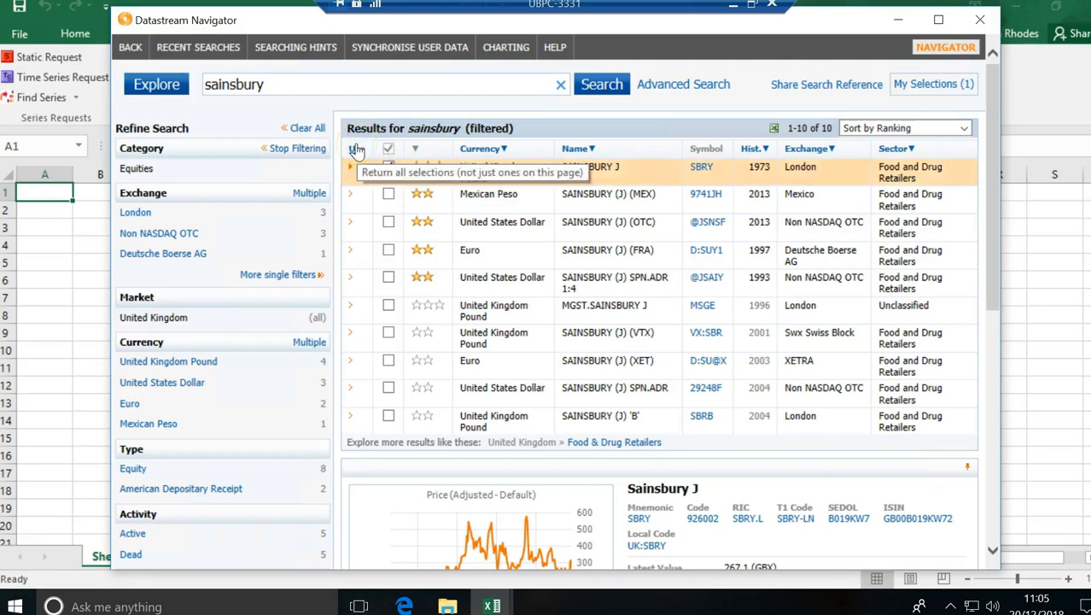
Step: Send SAINSBURY J's code SBRY to the Time Series Request series field
click(356, 150)
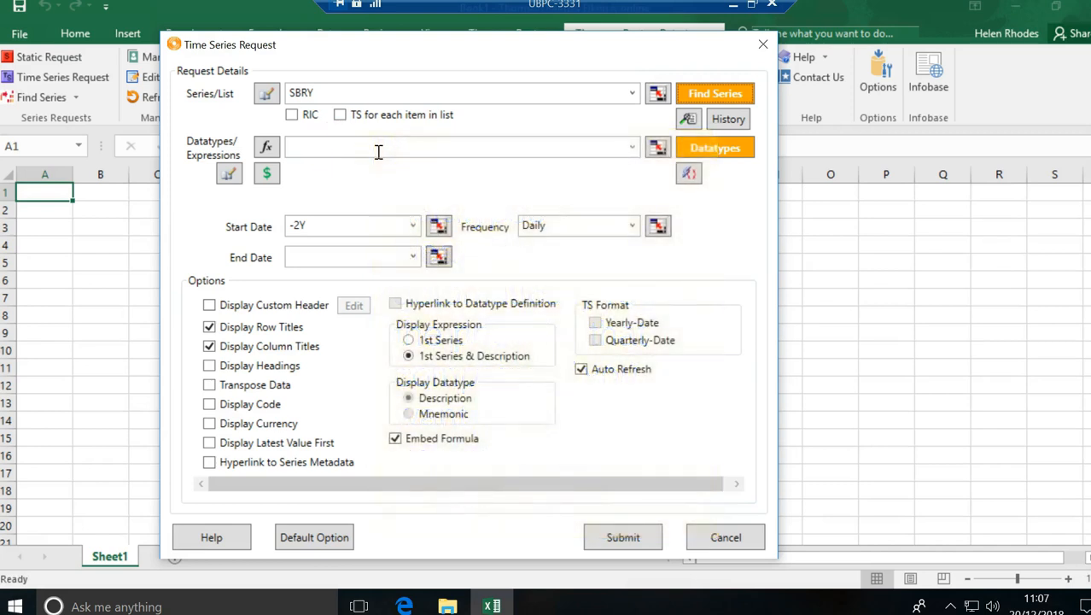
Step: Open the Equities datatype browser from the request's empty Datatypes field
click(374, 145)
click(713, 152)
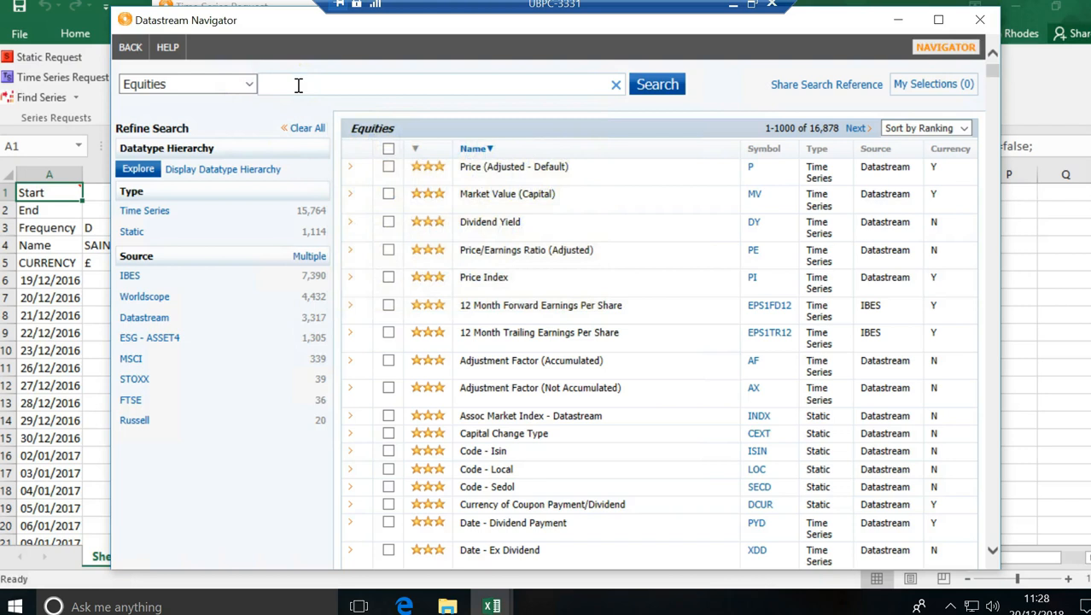
click(249, 84)
click(181, 162)
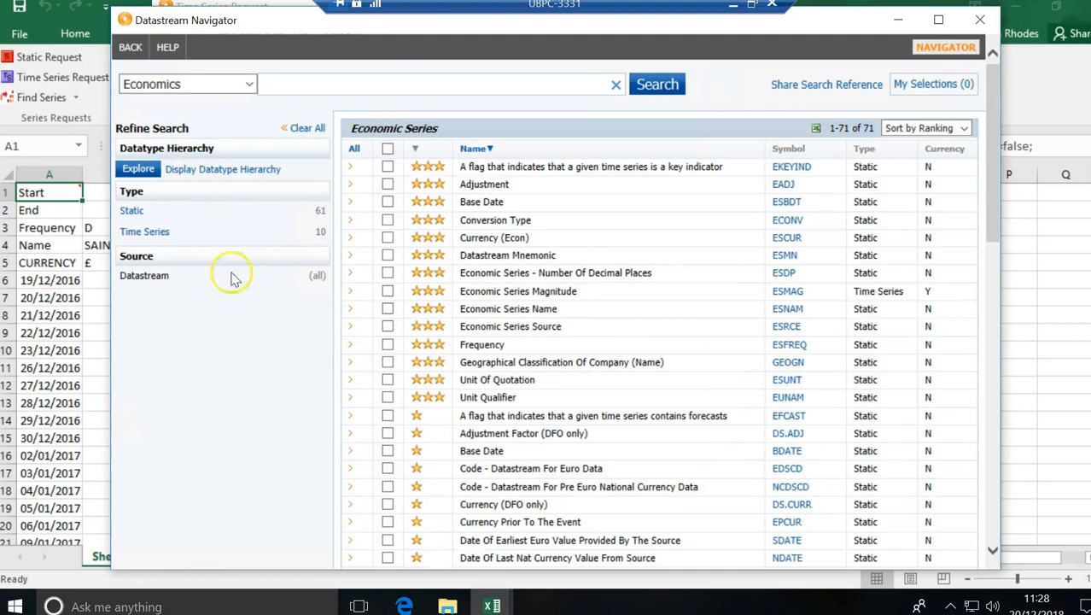
click(250, 84)
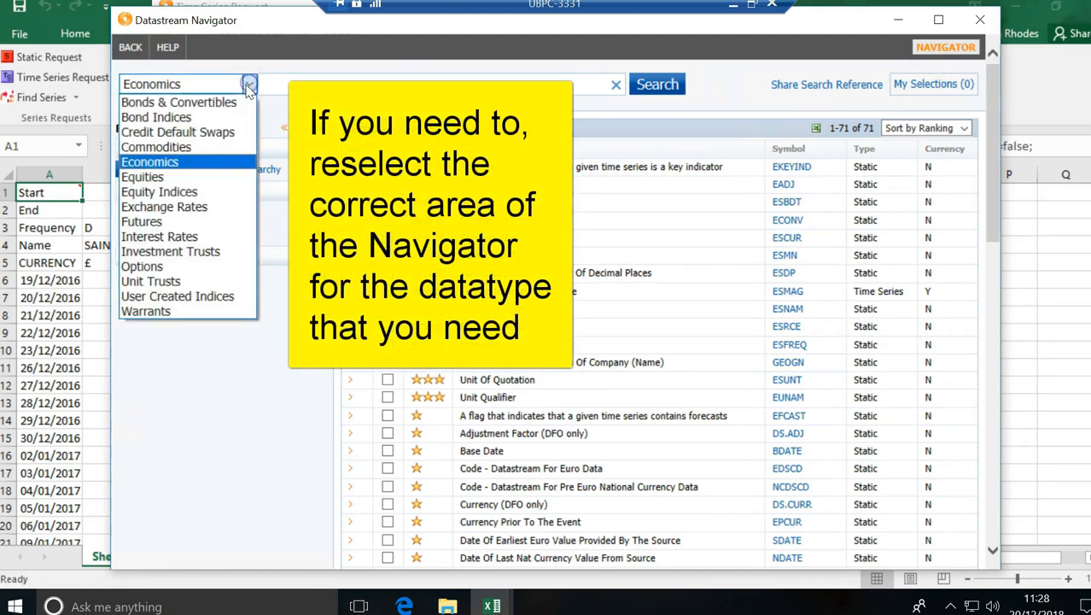
click(162, 179)
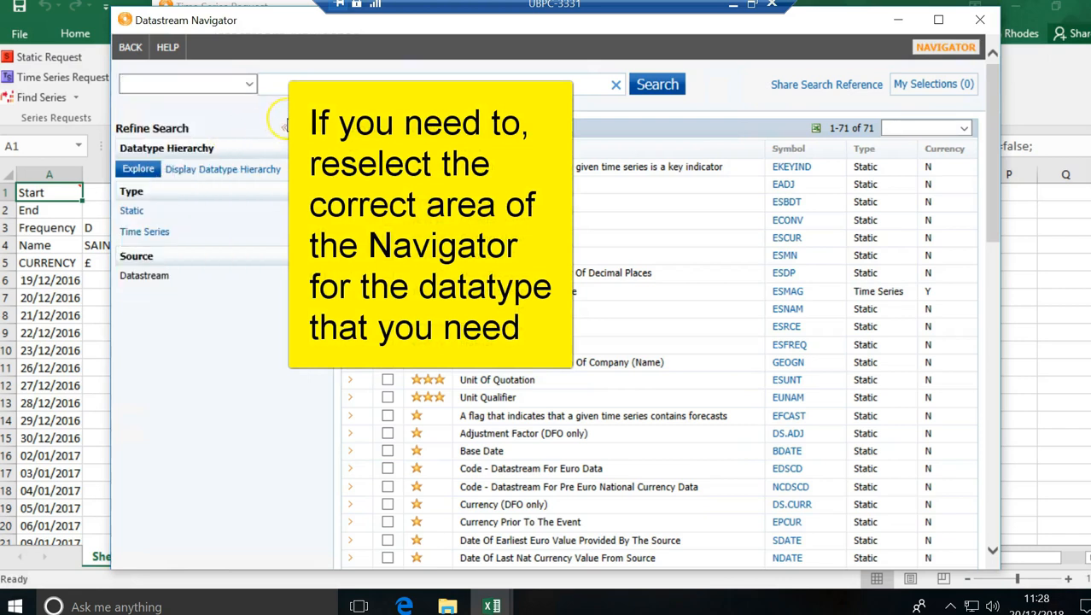
click(285, 85)
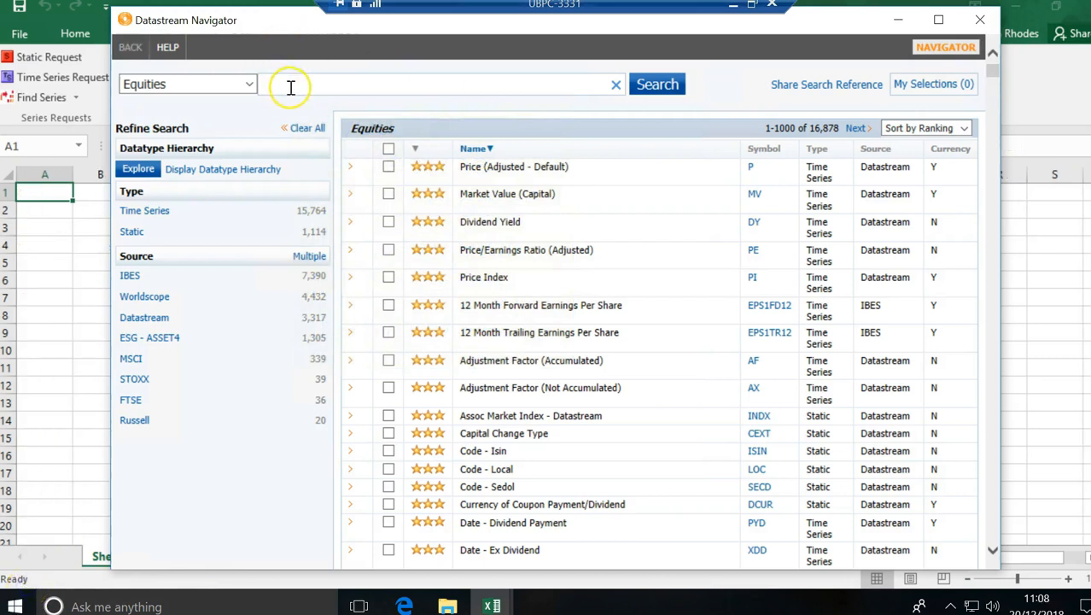
click(291, 86)
Step: Search Equities datatypes for 'market value' (46 results) and view Market Value (Capital) details
text(market value)
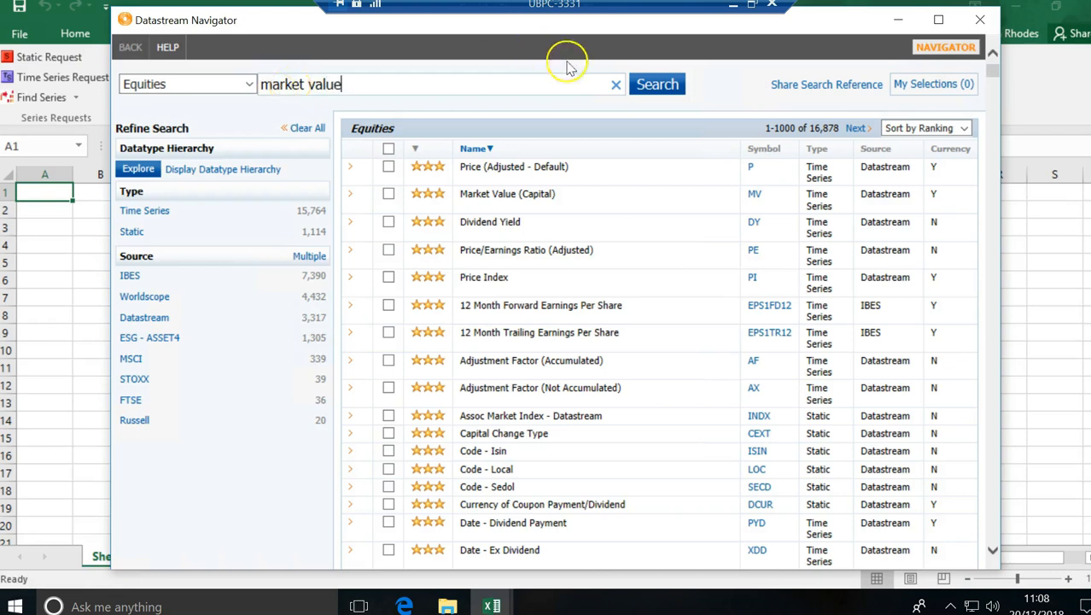
click(652, 90)
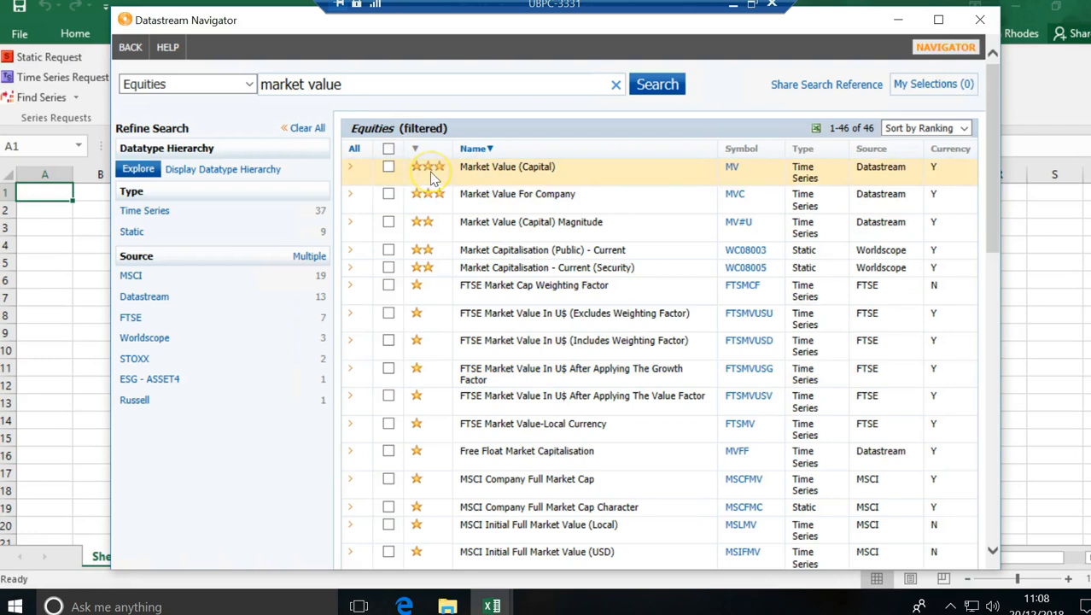
click(508, 169)
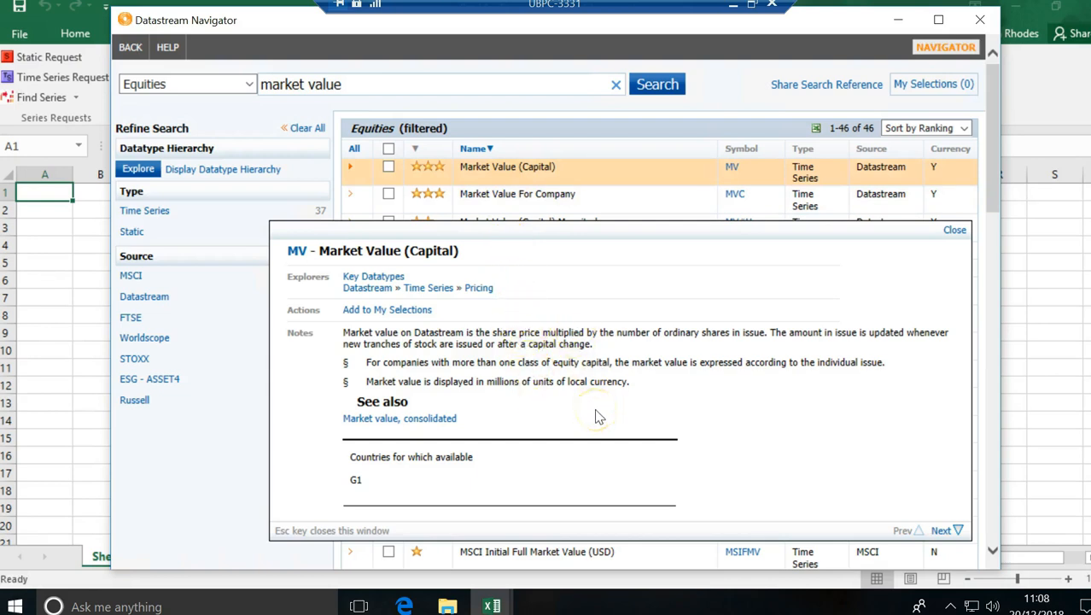
Step: Close the details, tick Market Value (Capital), and send MV to the request's datatypes
click(953, 231)
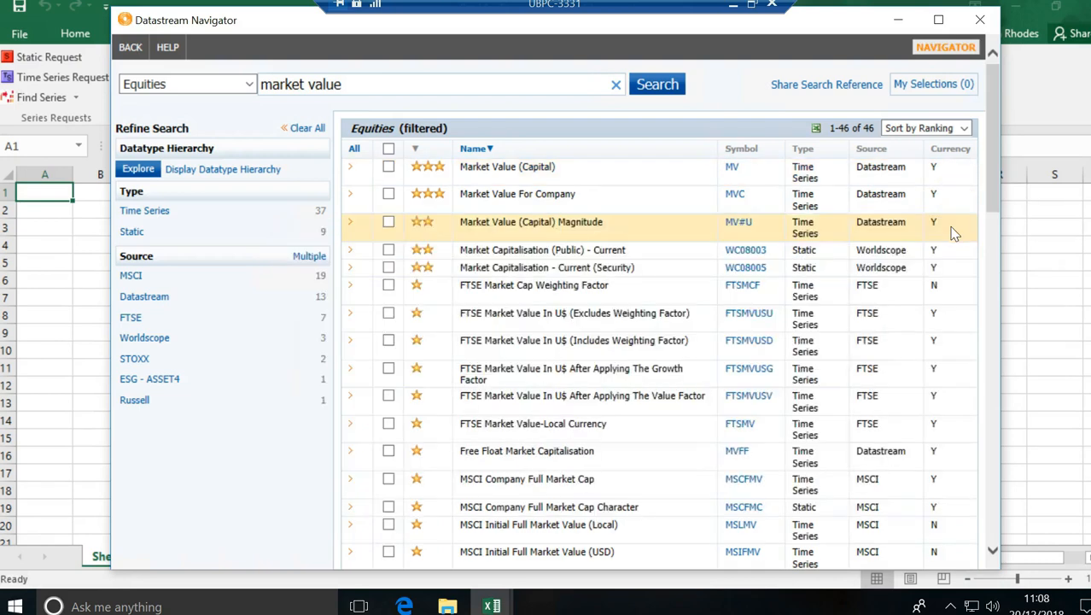
click(388, 168)
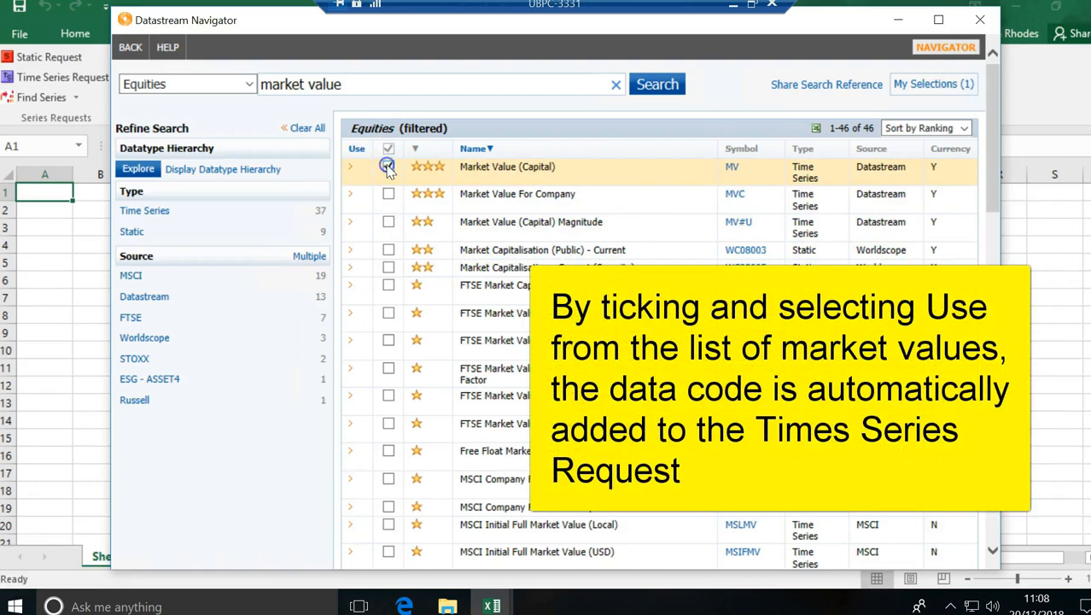
click(356, 147)
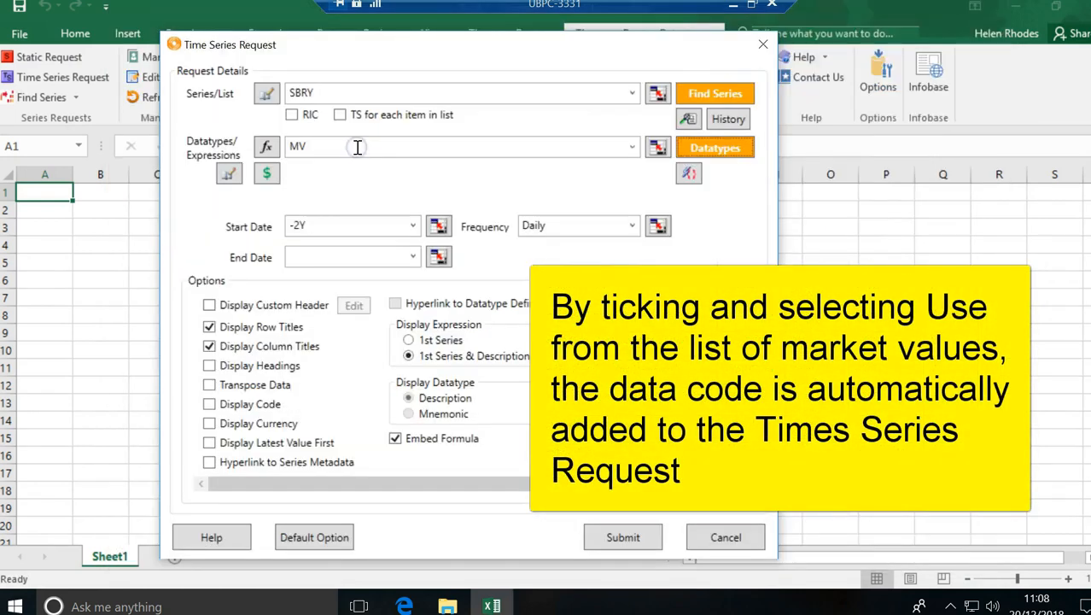
Step: Keep the SBRY MV request at a -2Y start date, blank end date and Daily frequency
click(315, 150)
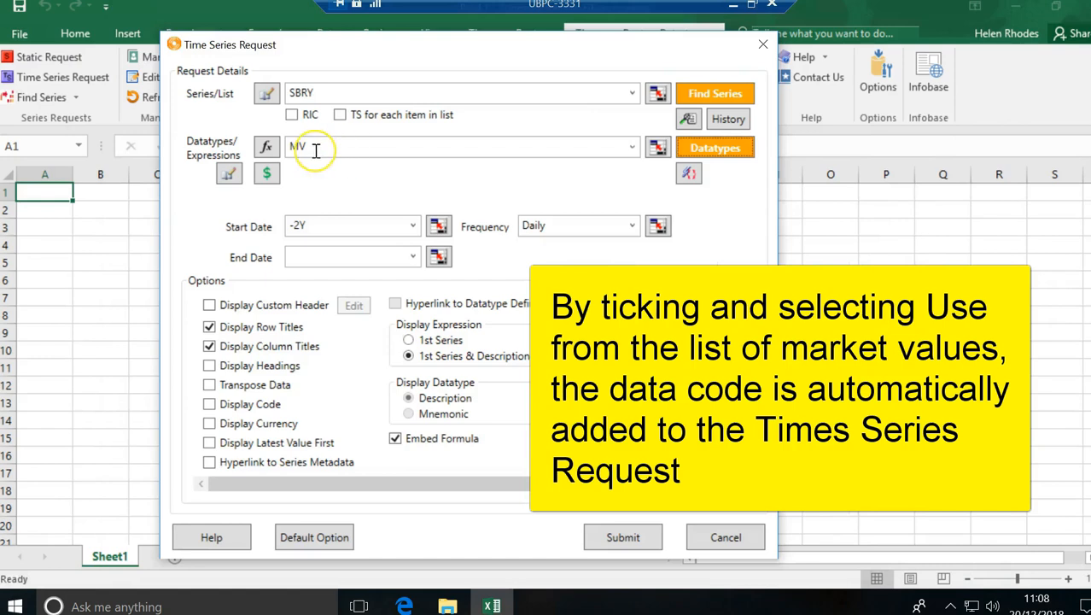
click(316, 152)
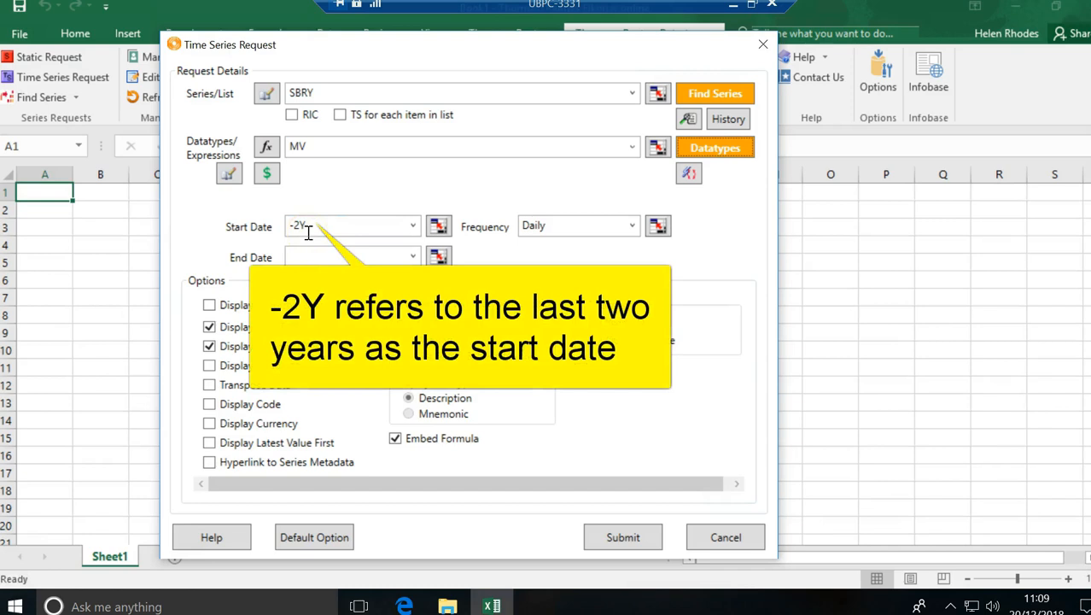
click(412, 226)
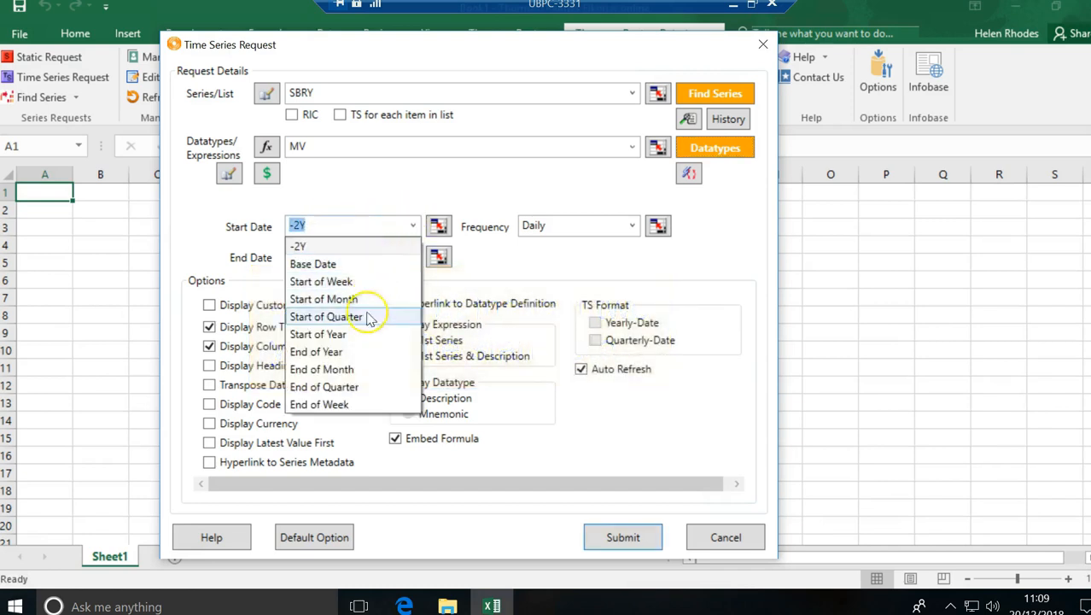
click(360, 182)
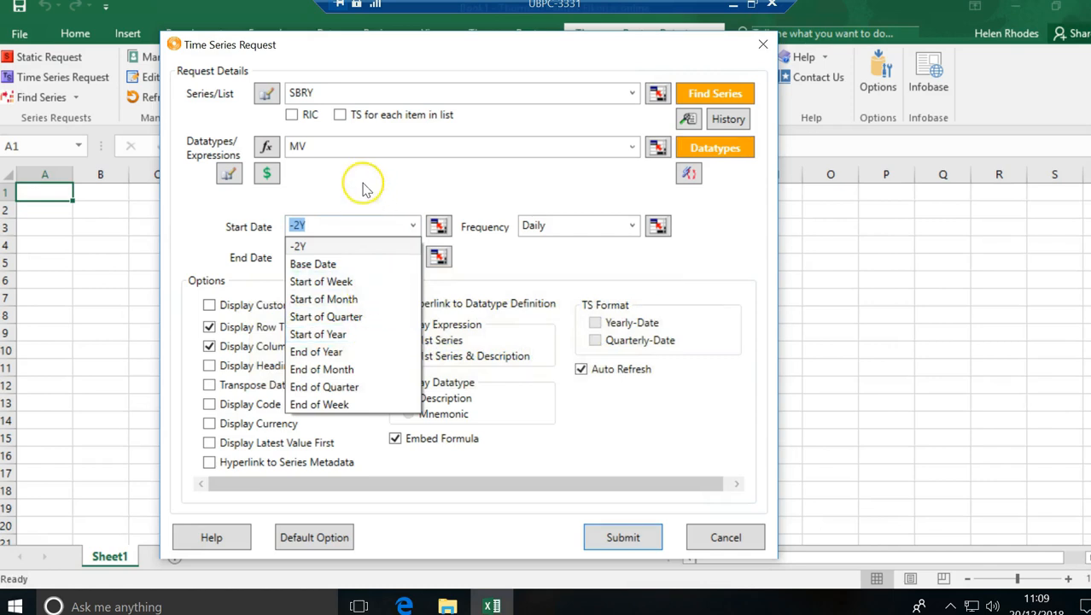
click(325, 226)
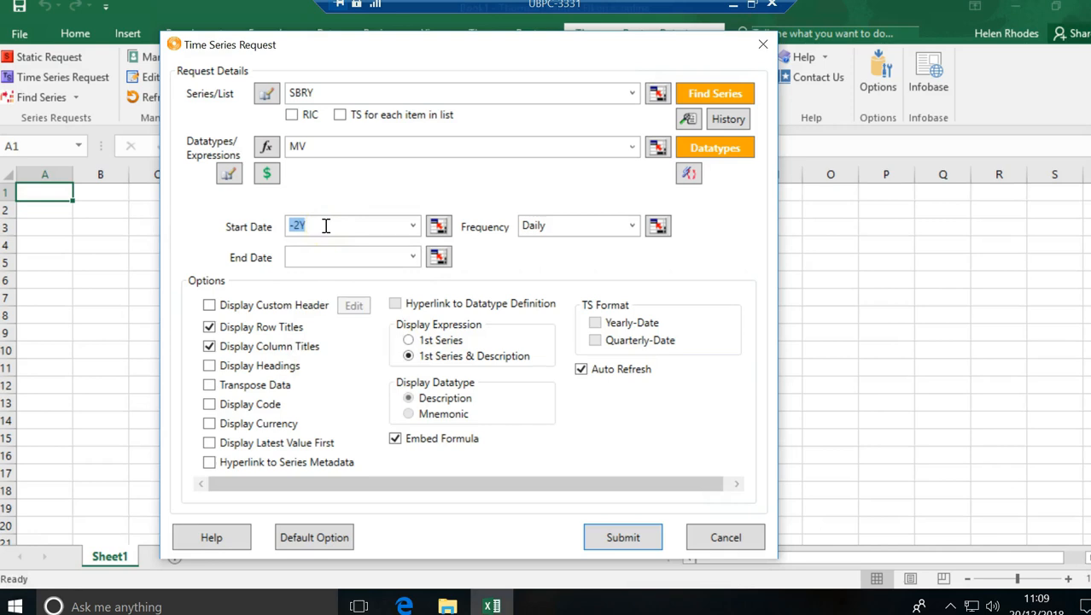
click(557, 225)
click(621, 227)
click(632, 228)
click(632, 228)
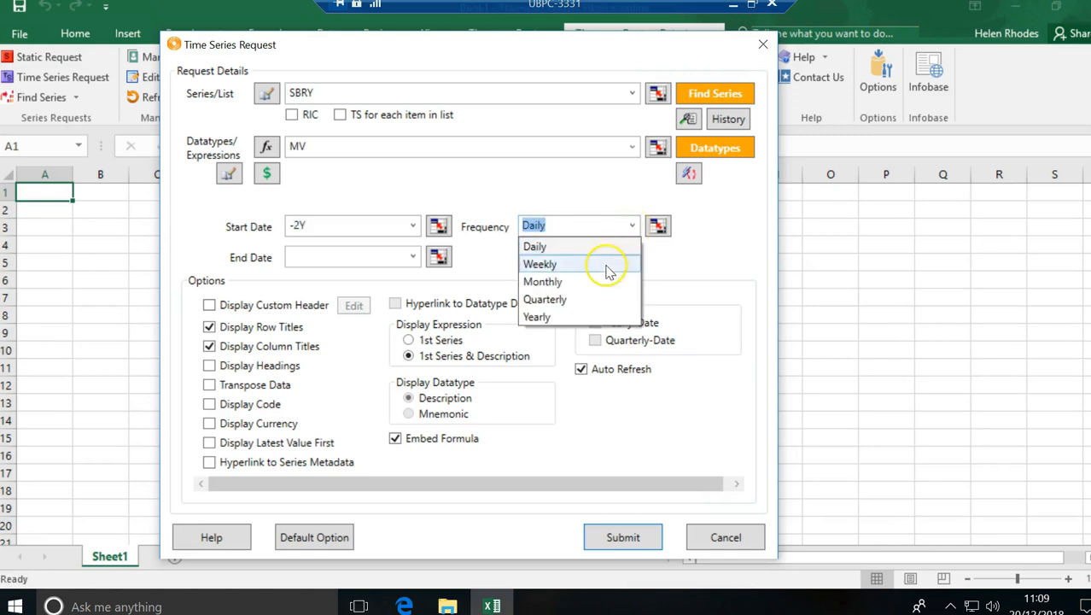
click(669, 263)
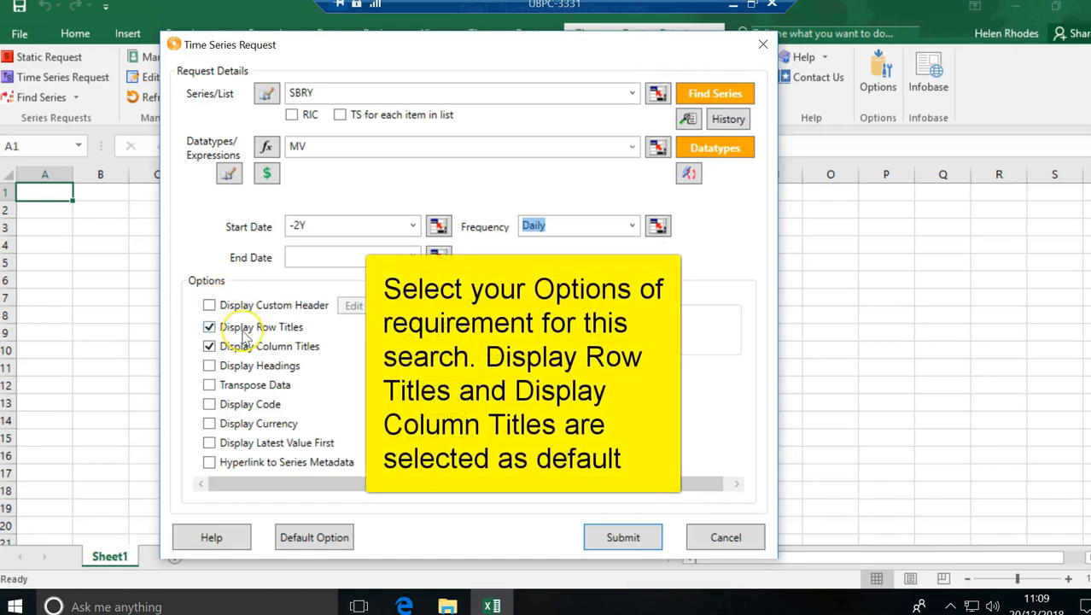
Step: Enable headings and currency, disable Auto Refresh, and submit to fill Sheet1 with daily SBRY market values
click(209, 366)
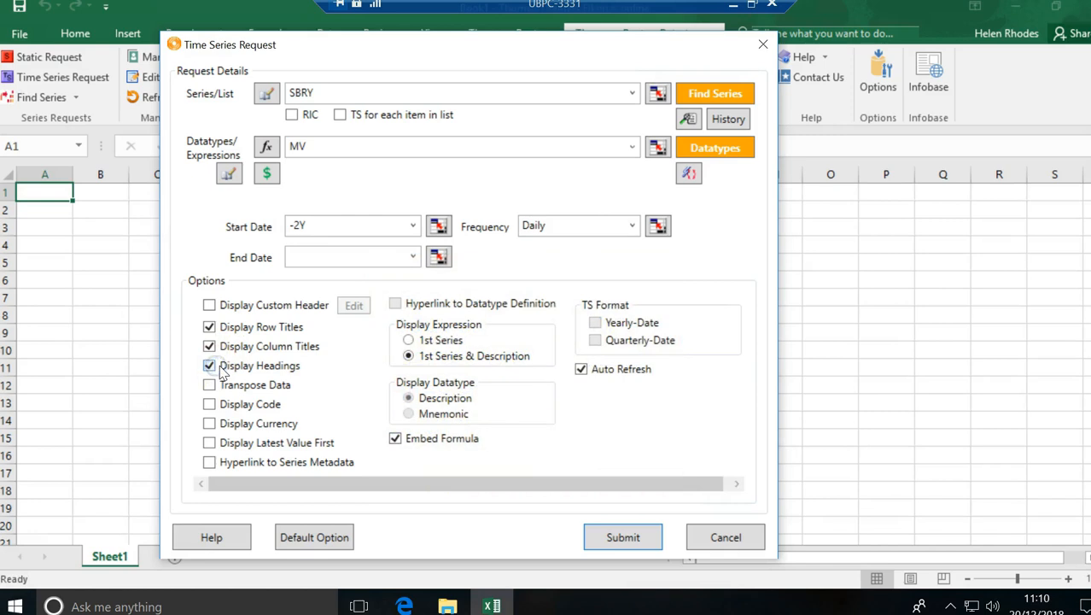
click(209, 424)
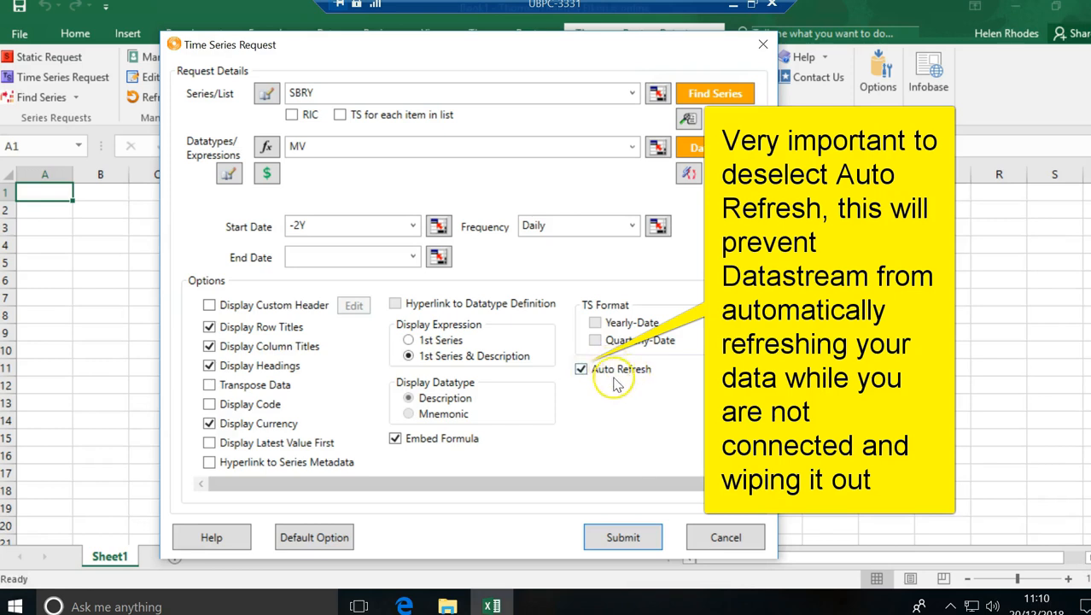
click(582, 370)
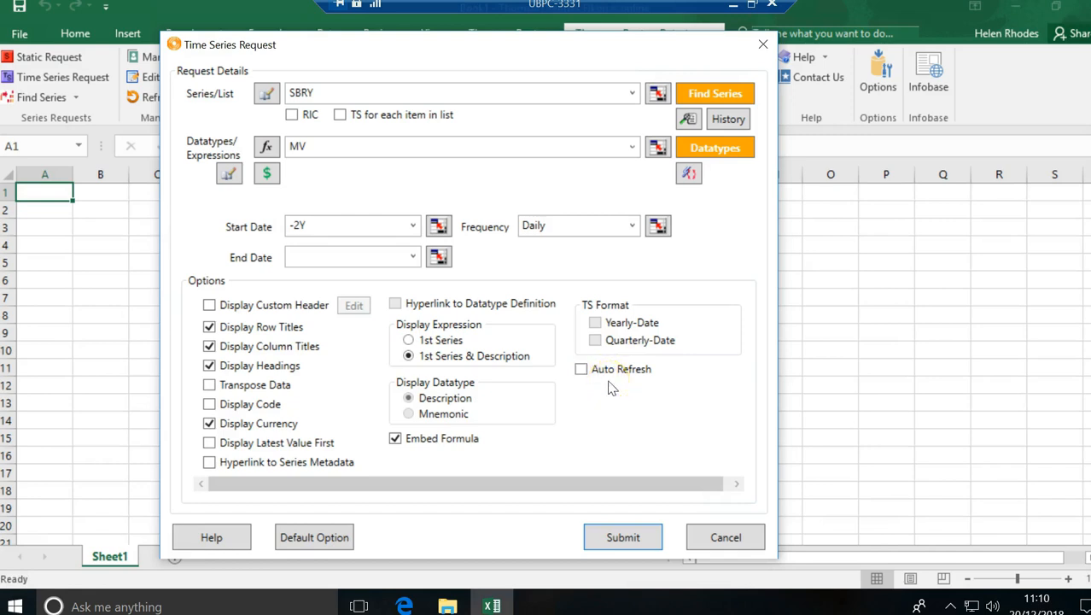
click(622, 540)
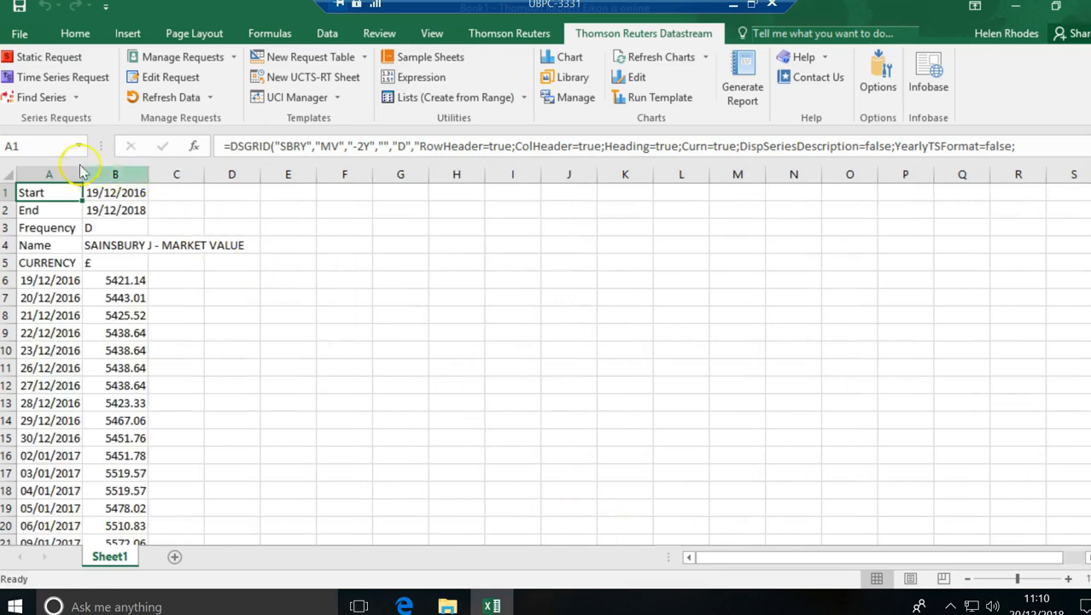
Step: Autofit column B so the SAINSBURY J market values show fully, then return to cell A1
mouse_move(51, 193)
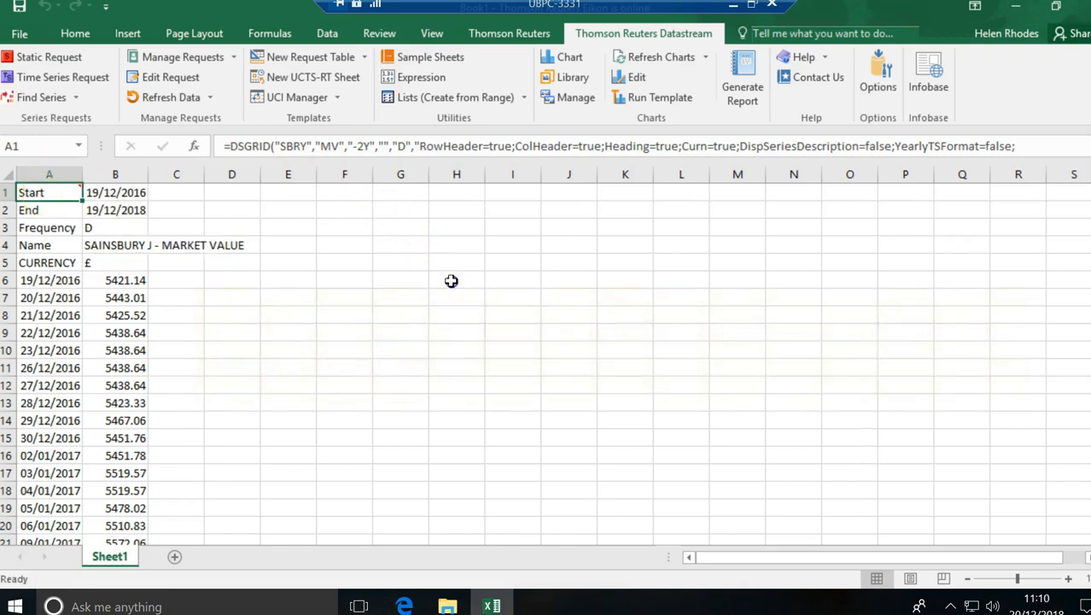
click(451, 280)
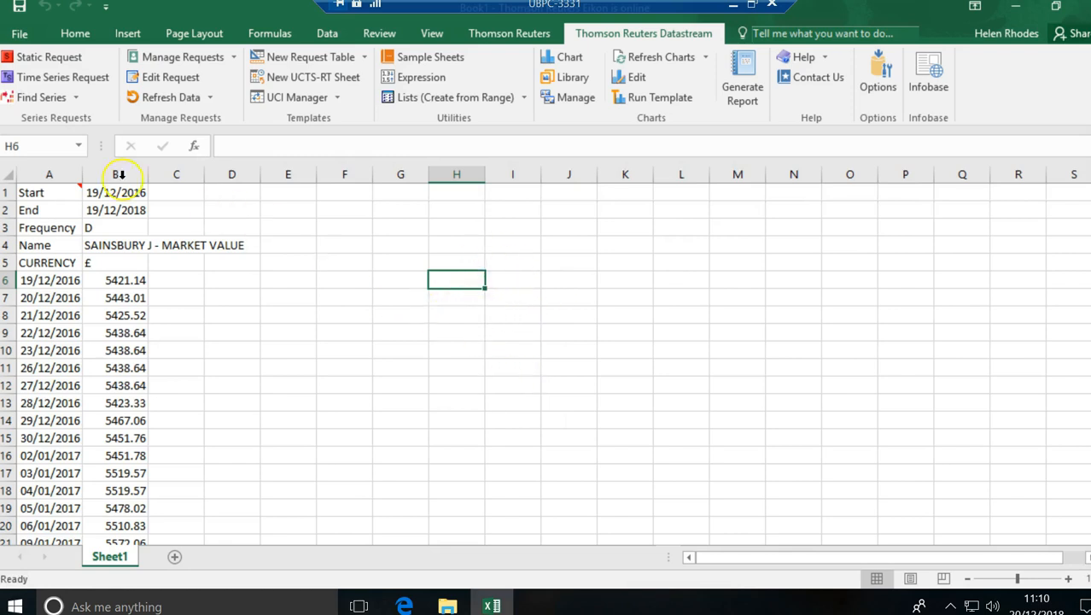
mouse_move(48, 189)
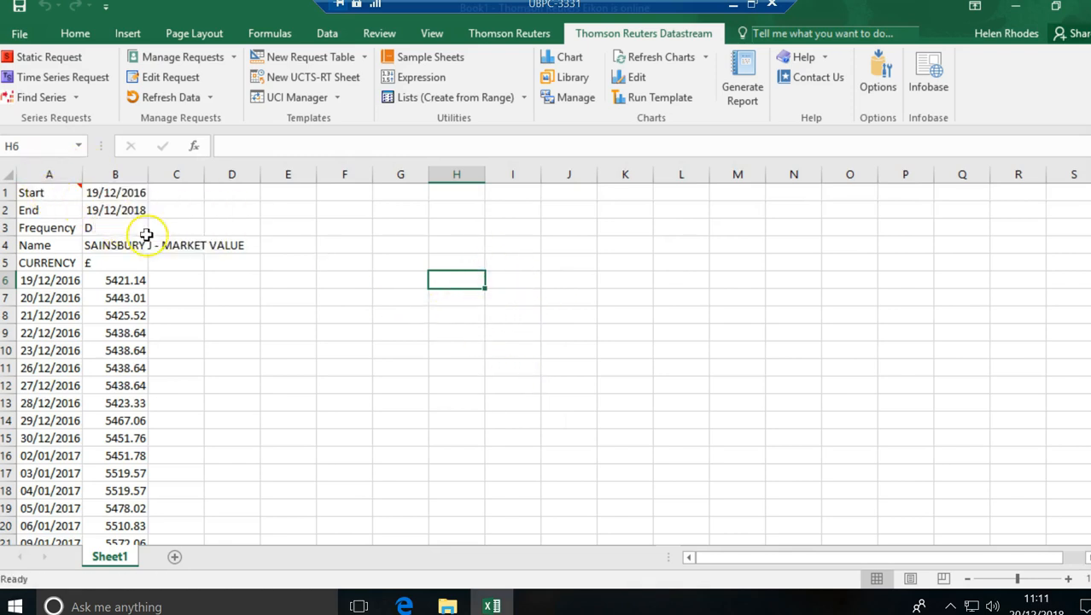
double_click(146, 173)
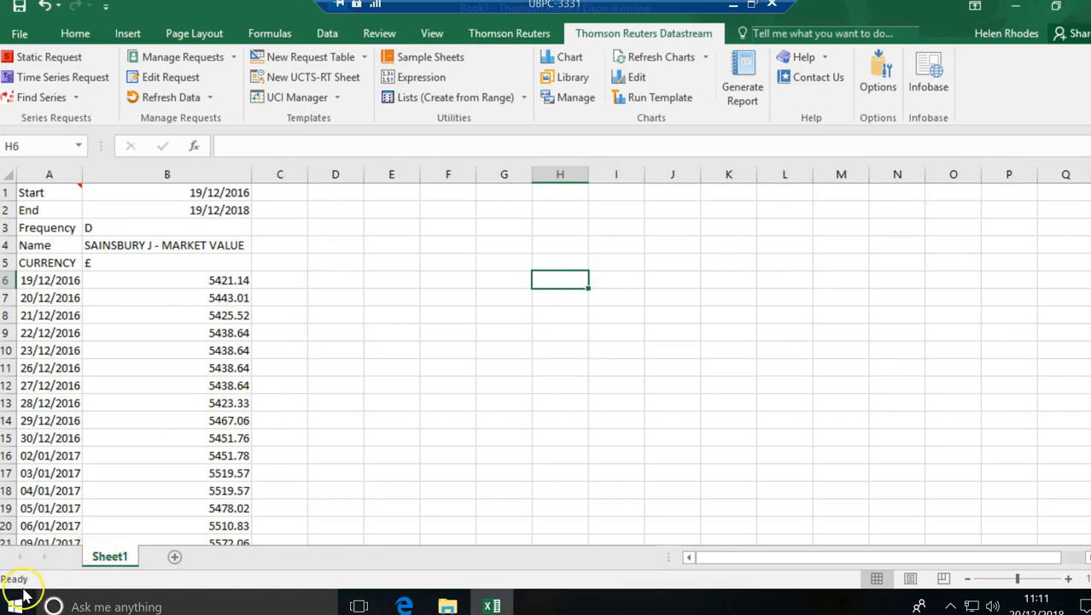
key(ctrl+Home)
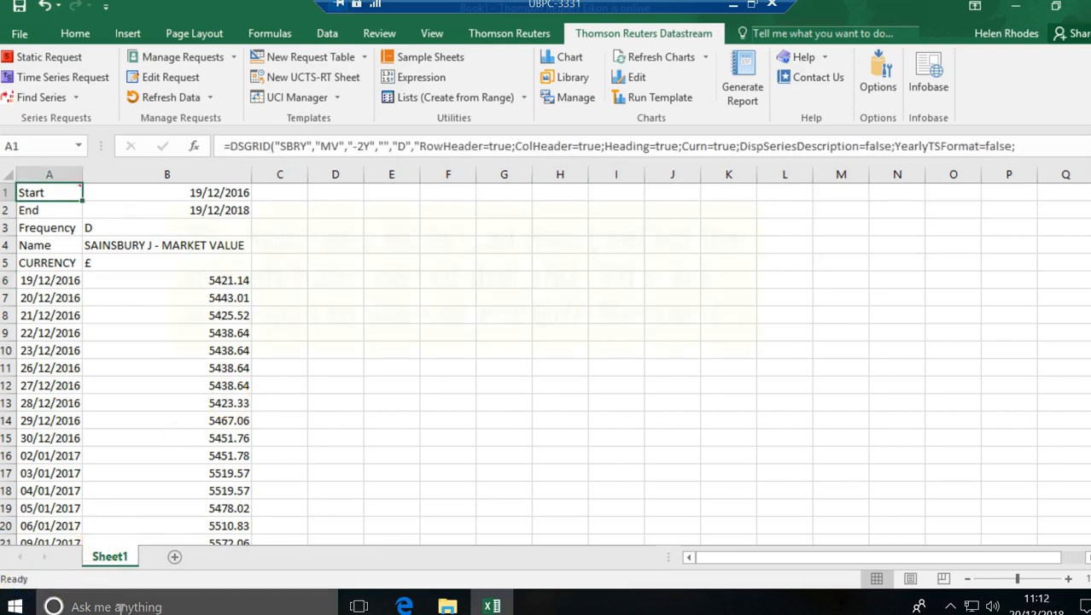
mouse_move(49, 189)
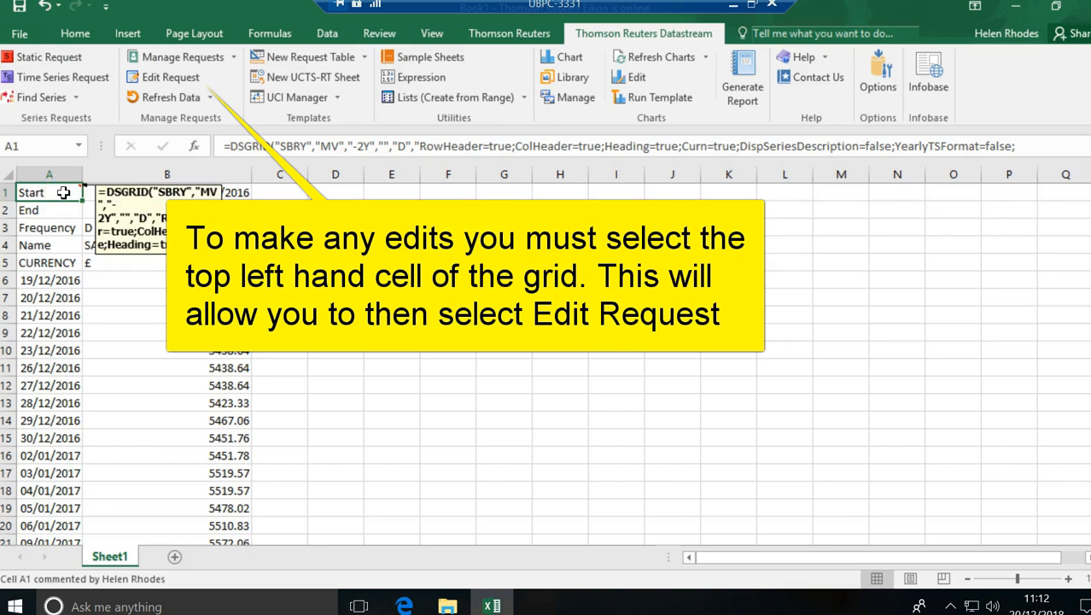
Step: Reopen the SBRY MV daily -2Y request from cell A1 with Edit Request to add a datatype
click(170, 78)
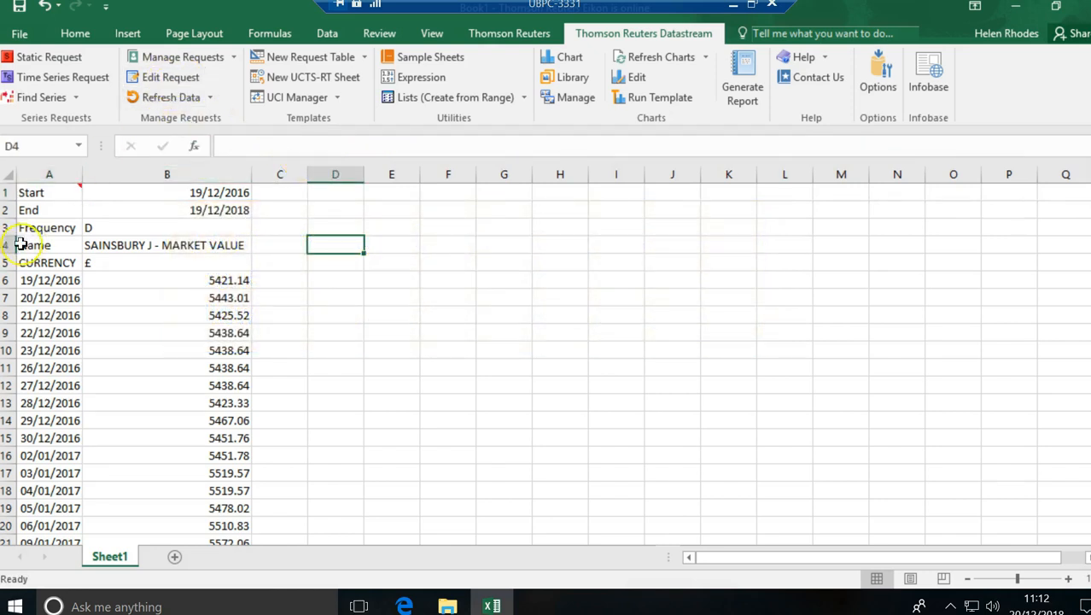
click(50, 192)
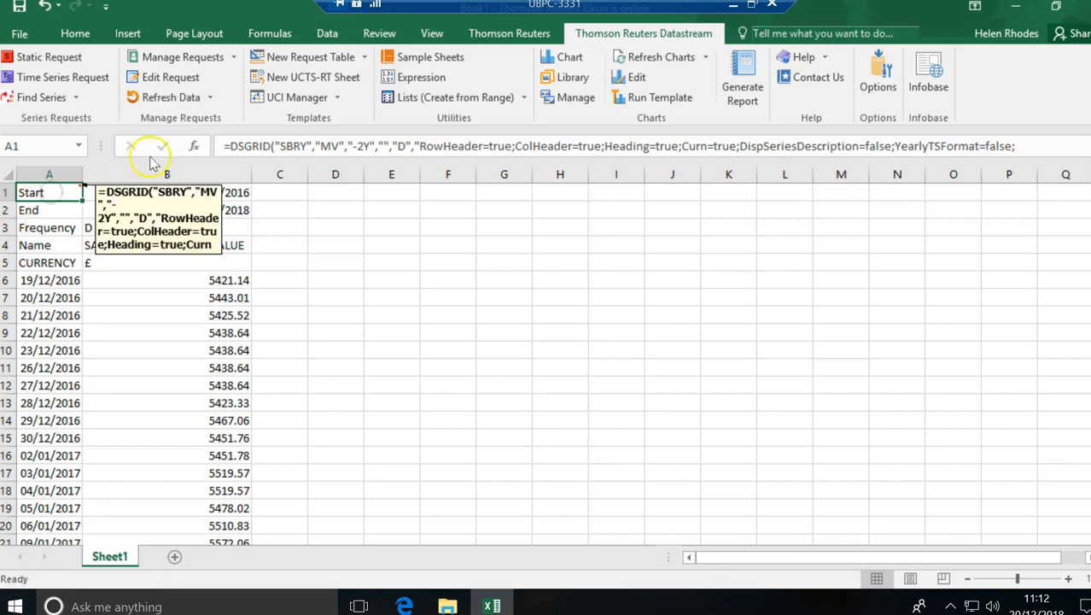
click(164, 79)
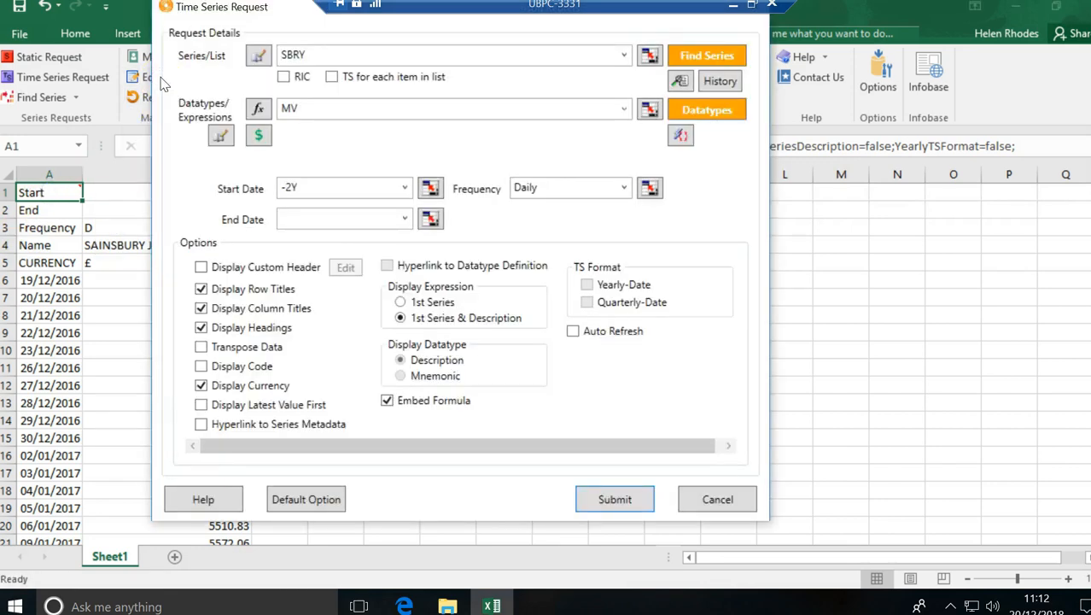
drag(290, 7, 335, 70)
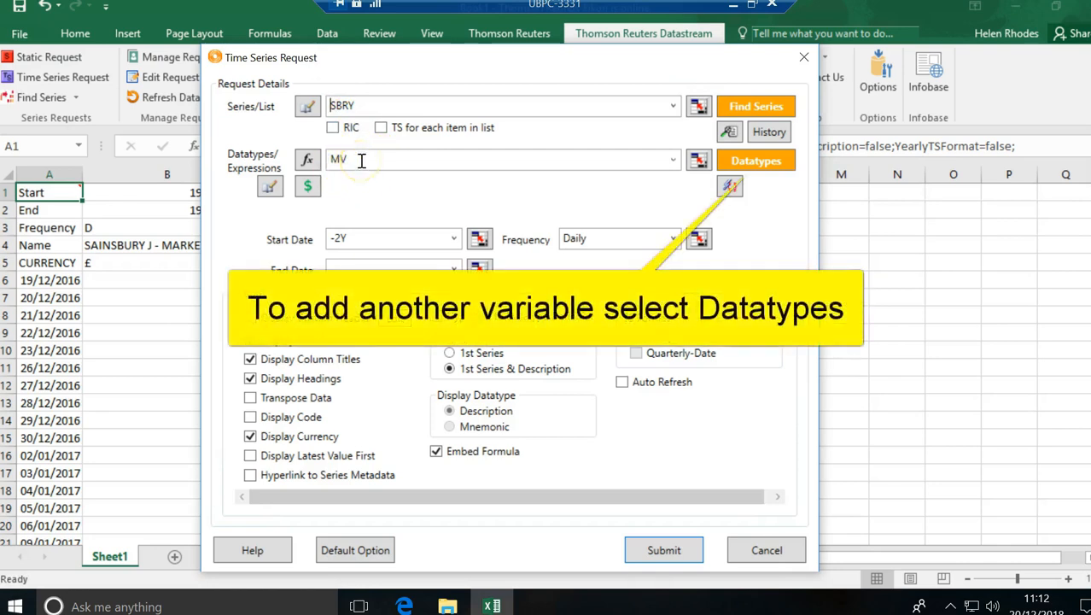
click(754, 163)
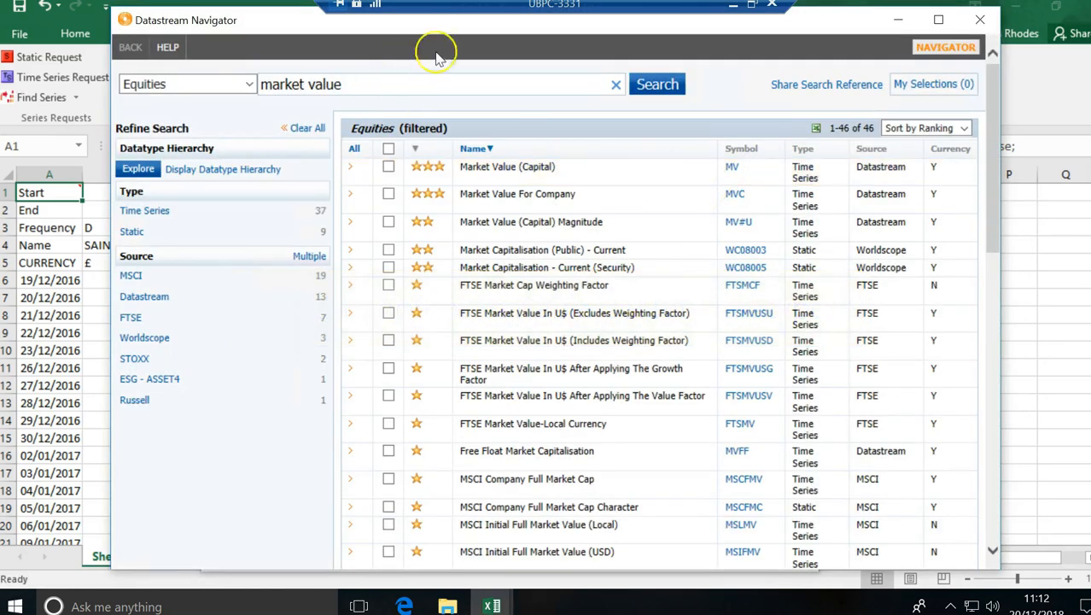
Step: Search 'dividend yield', add the DY datatype alongside MV, and submit the SBRY request
click(612, 90)
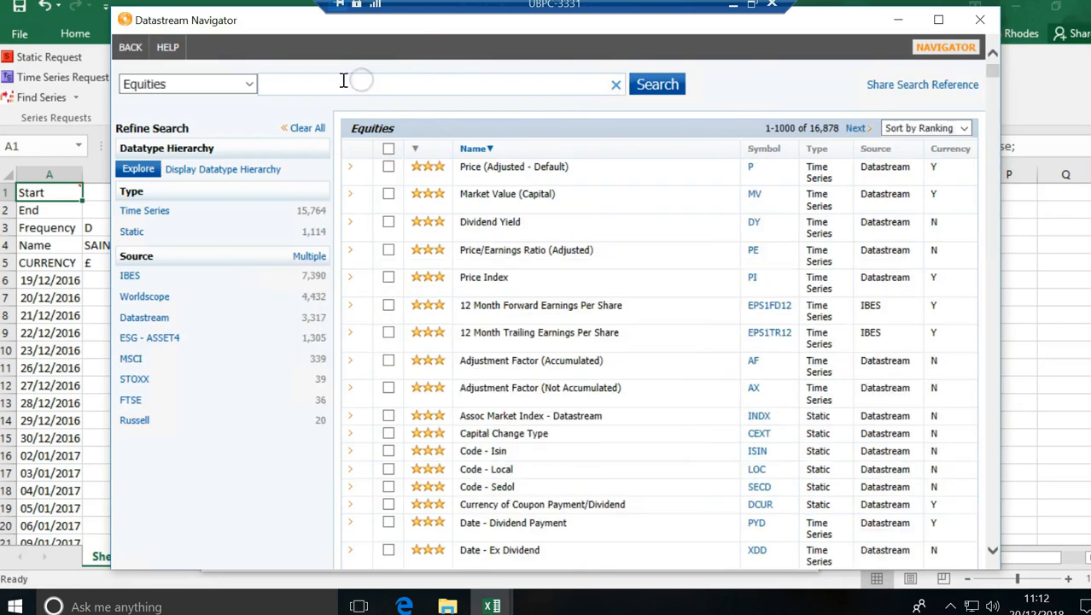
click(341, 87)
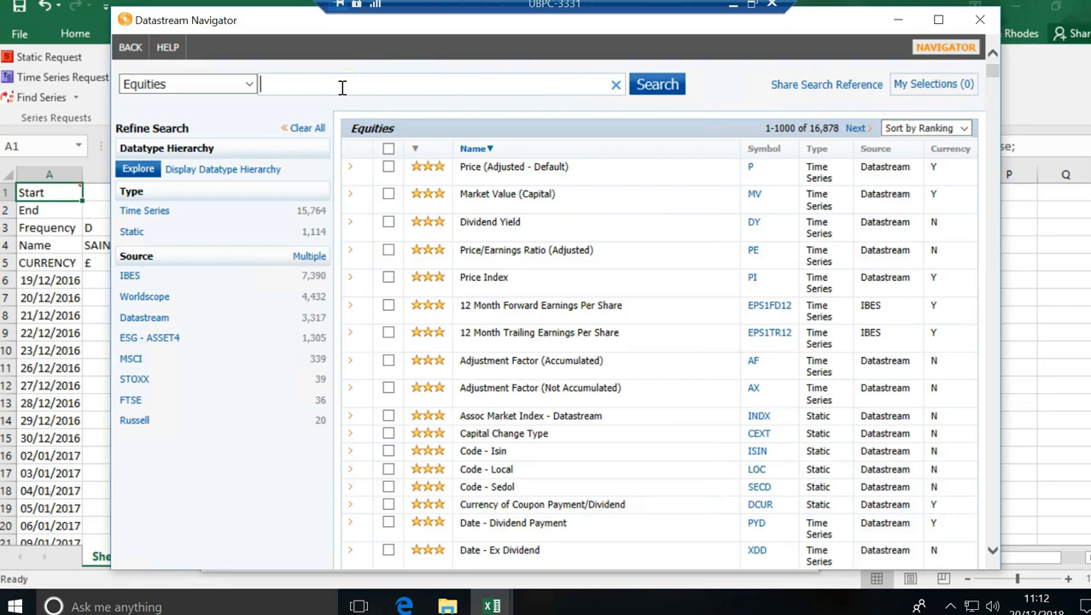
text(dividend y)
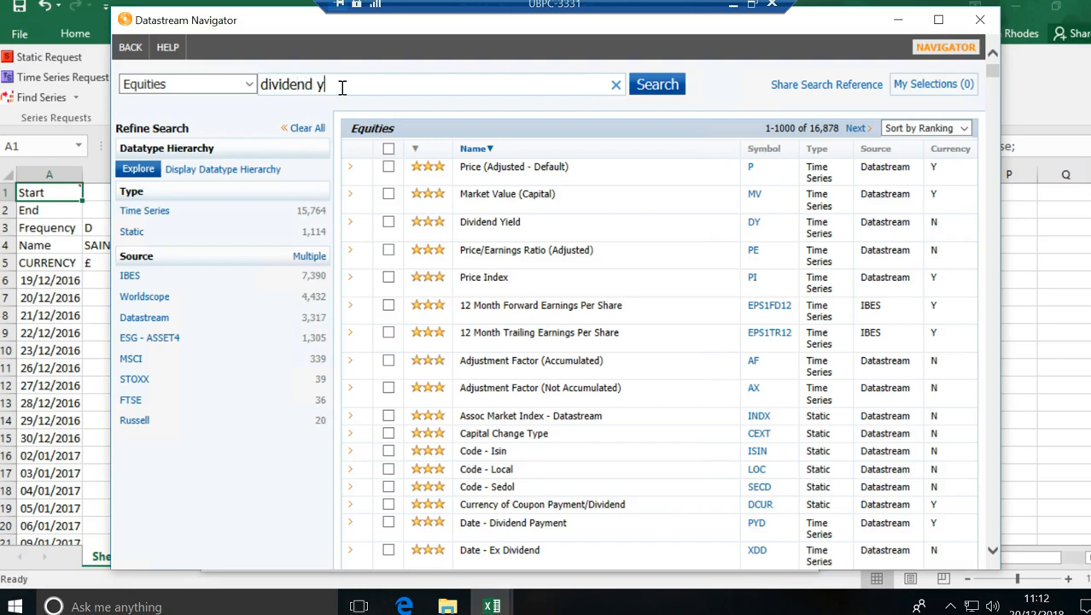
text(ield)
key(Return)
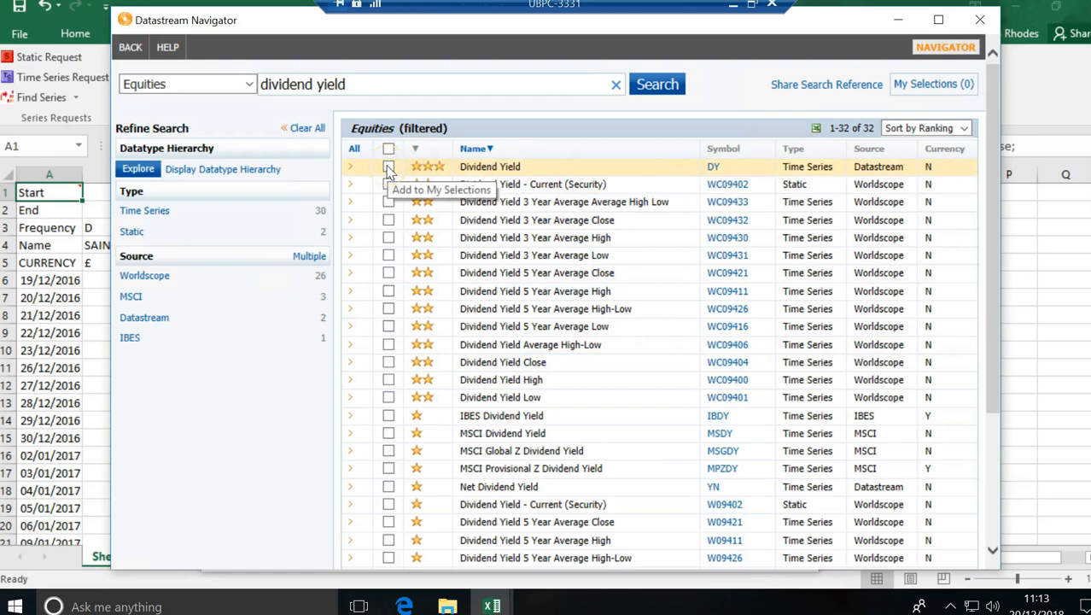
click(507, 166)
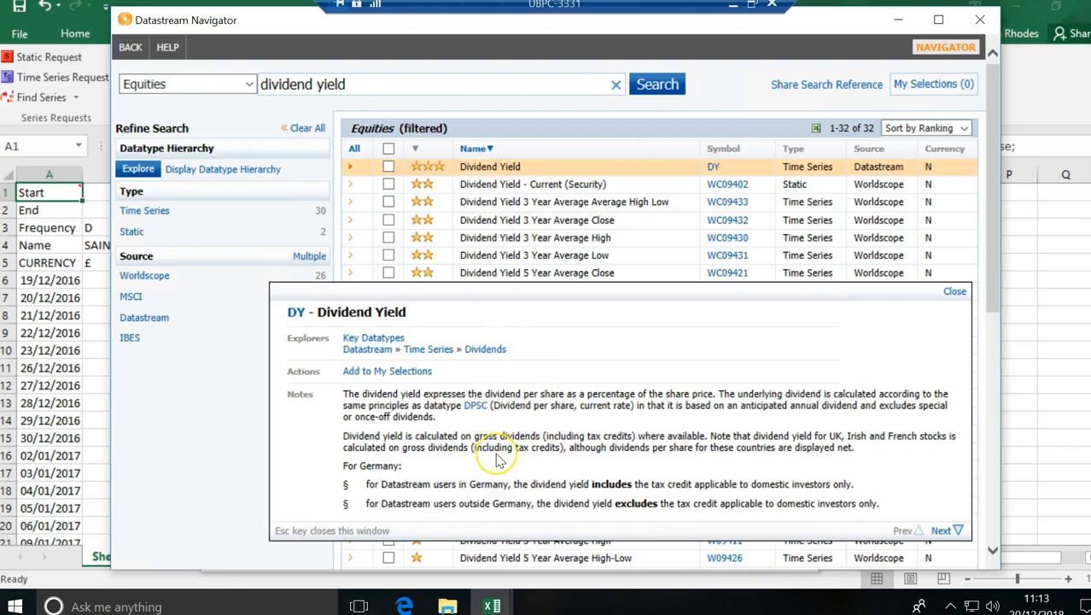
click(954, 291)
click(388, 167)
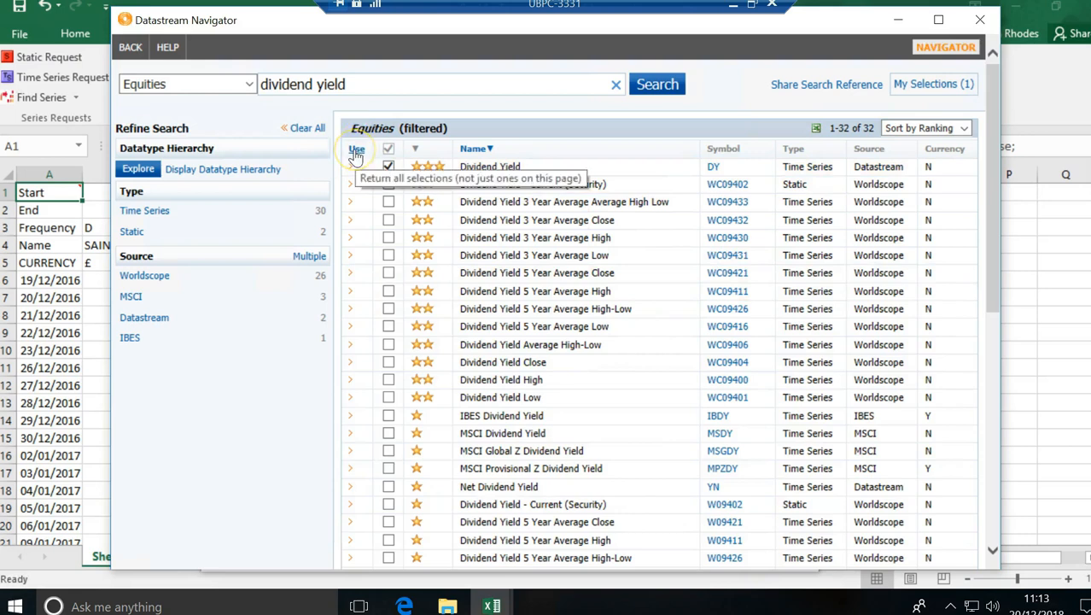
click(356, 156)
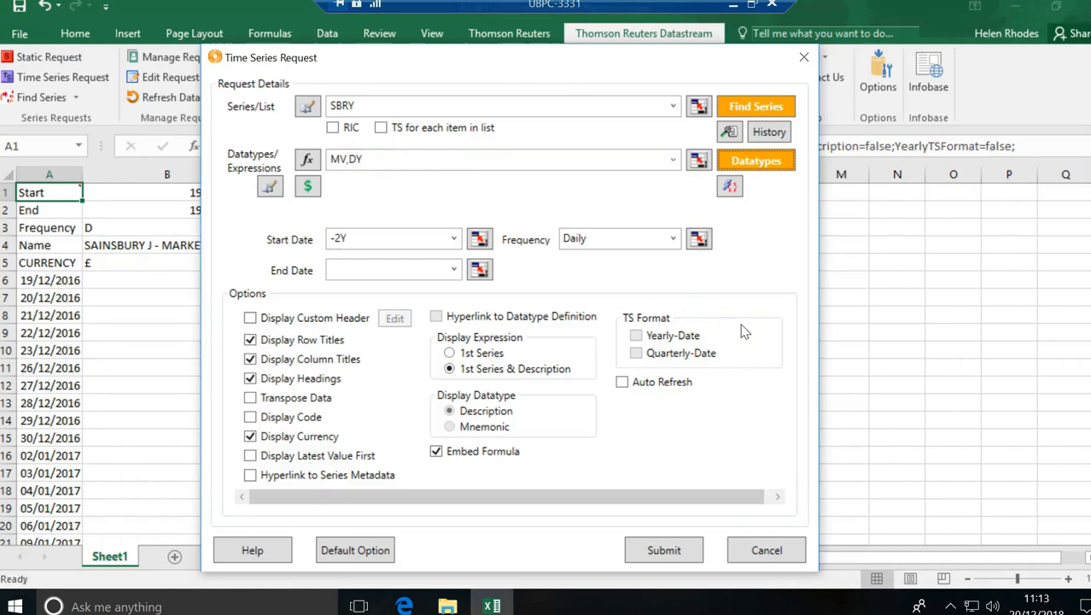
click(663, 550)
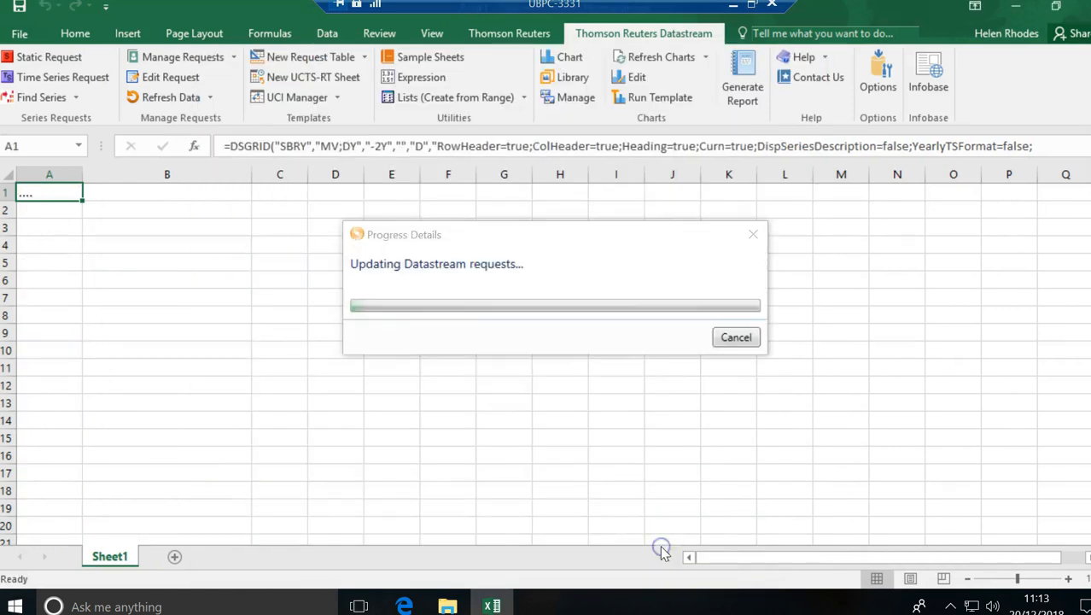